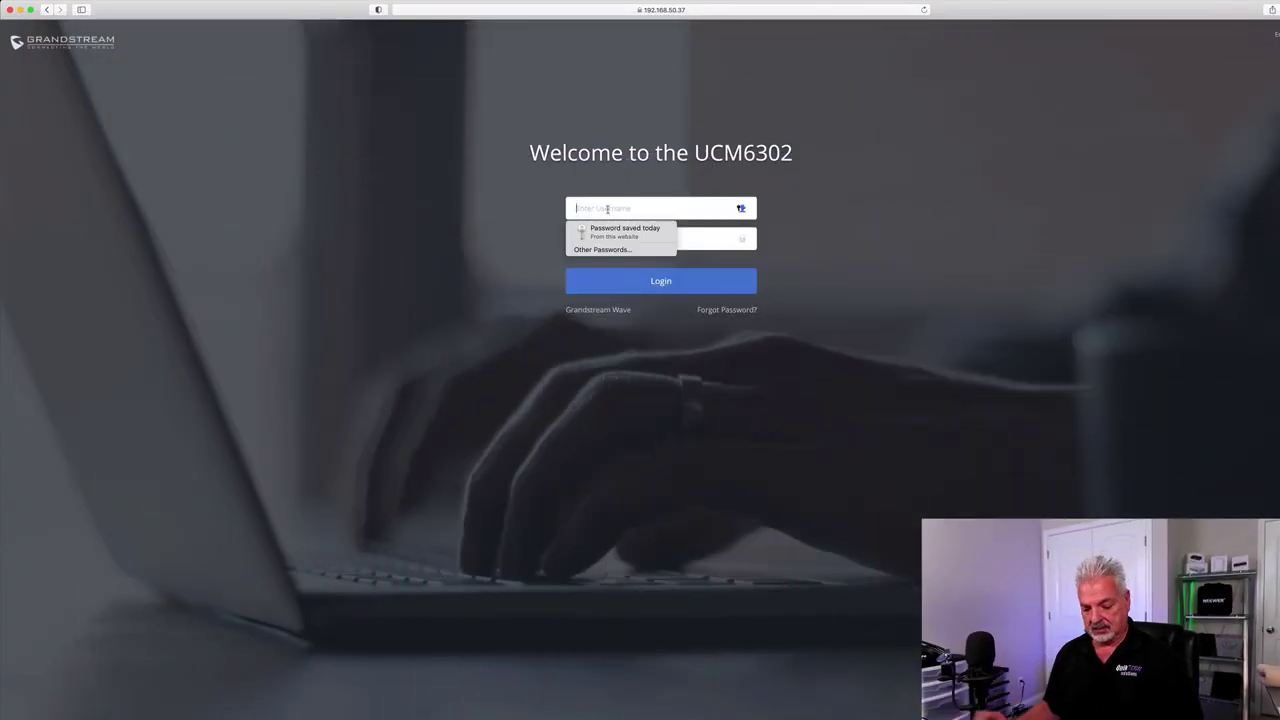
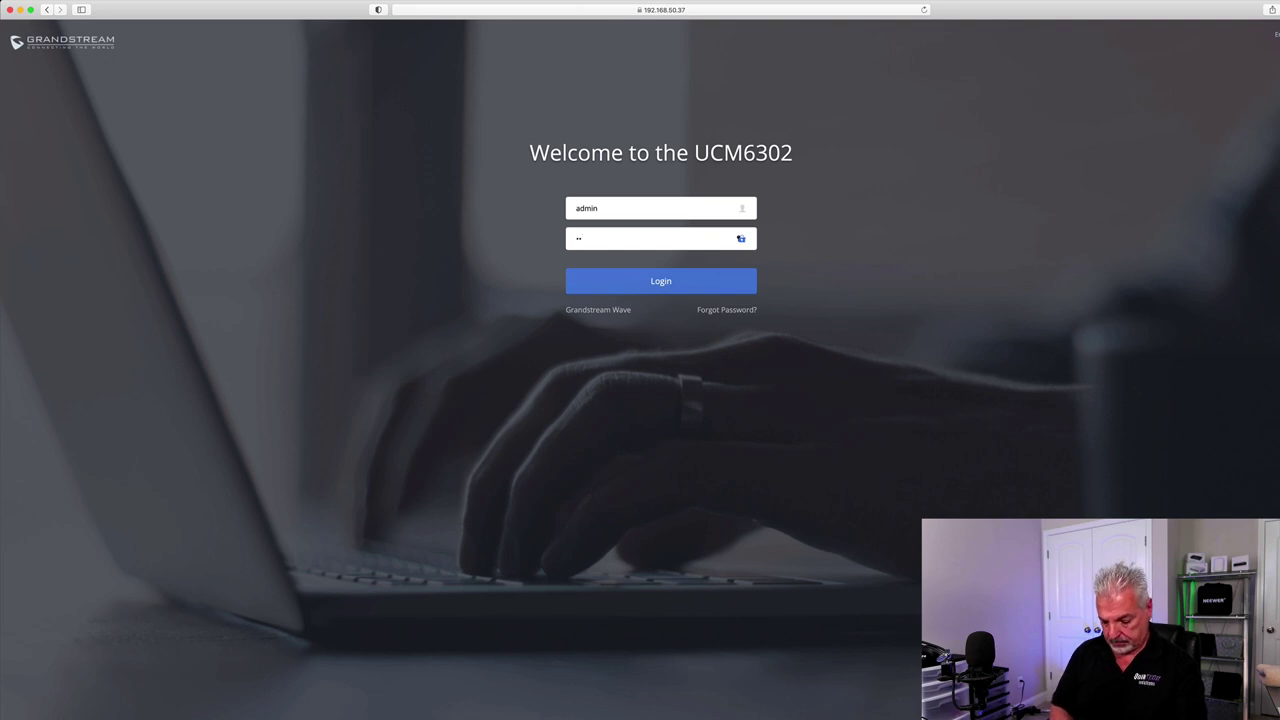
- Log in to the UCM6302 web UI as admin with the account password
click(662, 283)
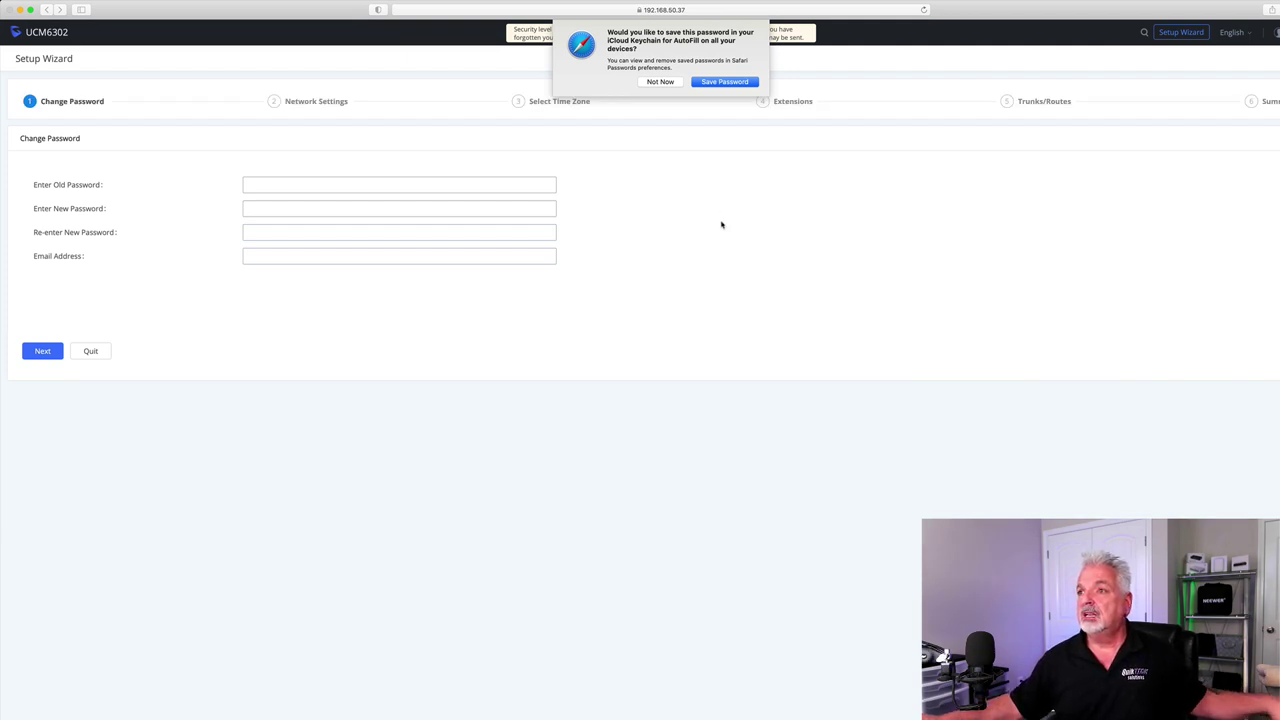
- Fill in the old and new admin passwords and a recovery e-mail address, then continue
click(661, 82)
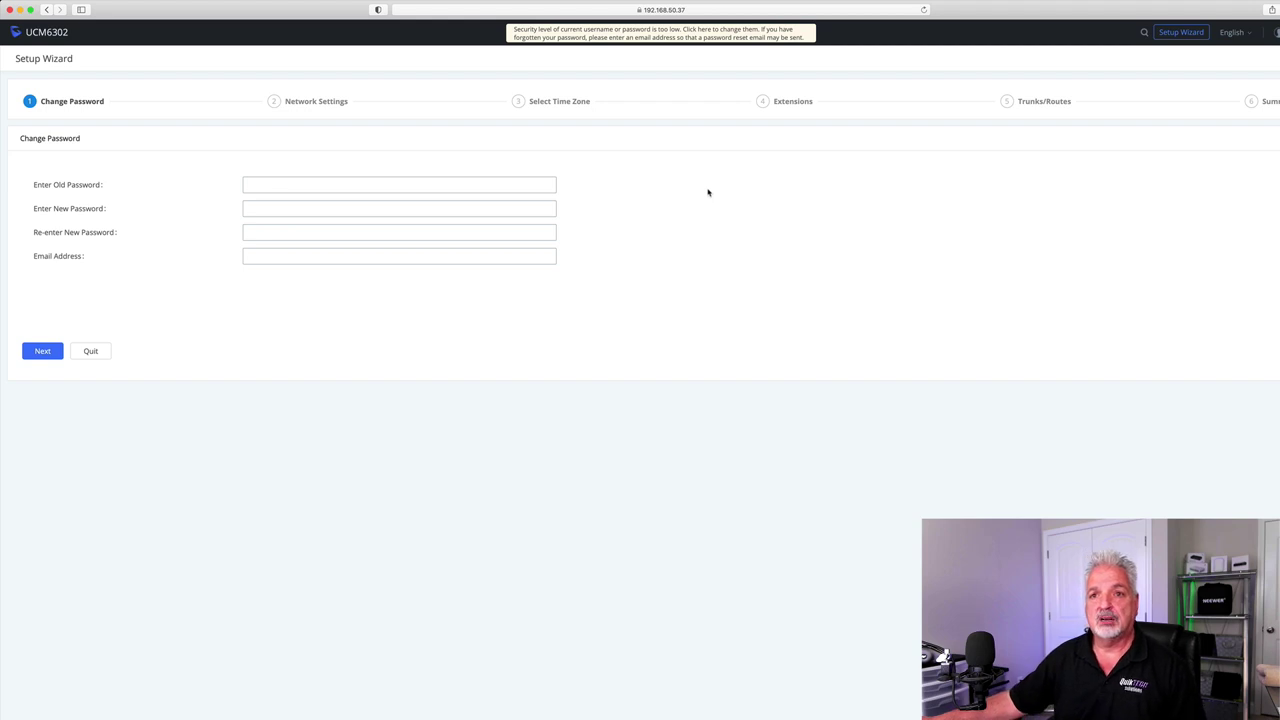
click(258, 184)
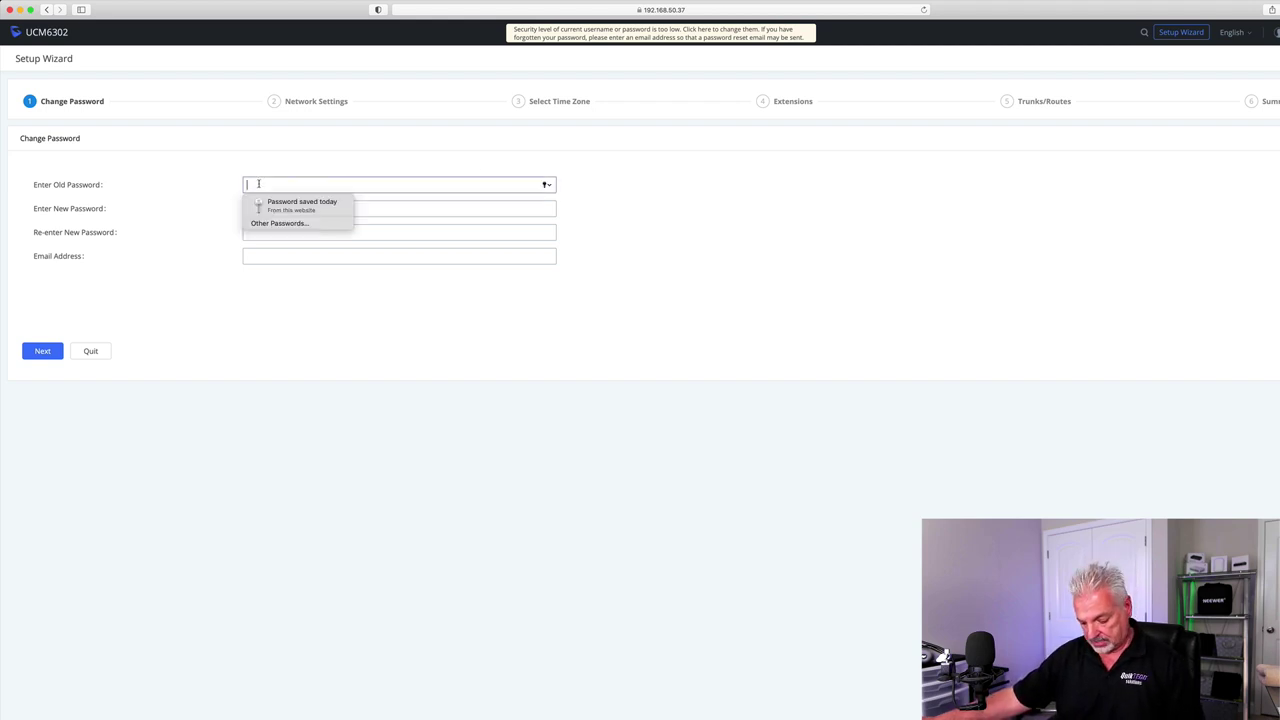
text(*******)
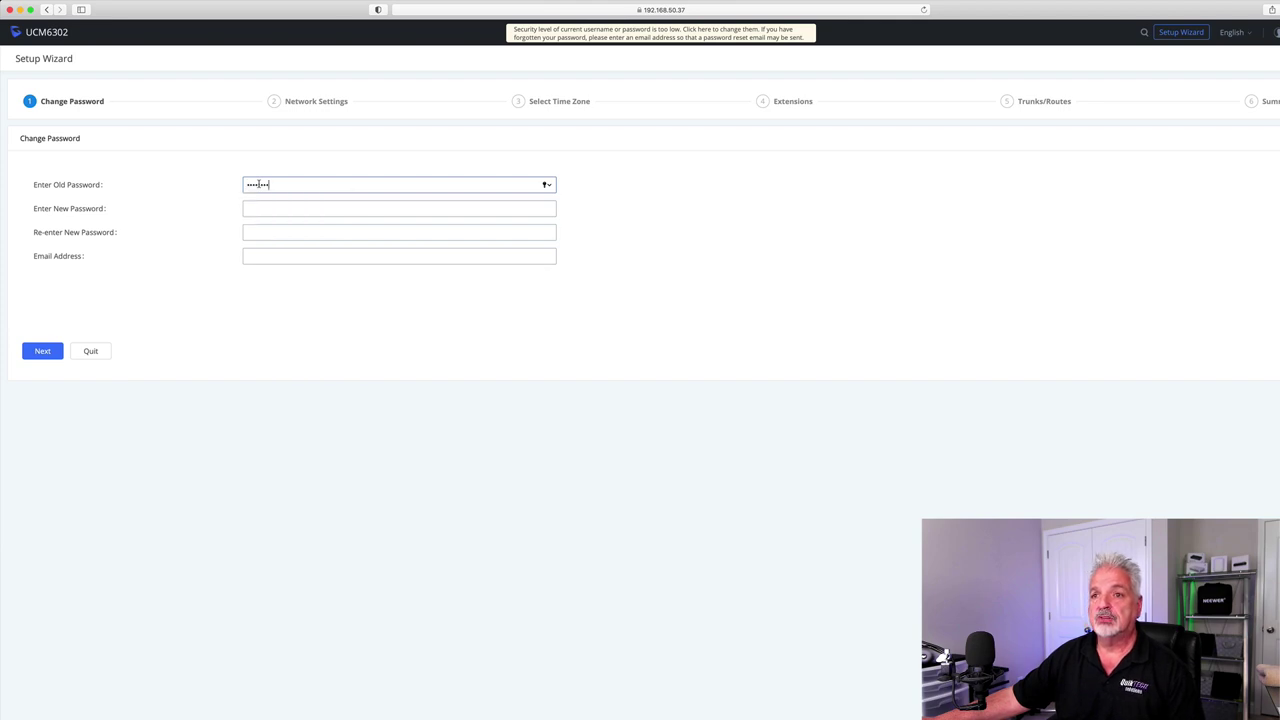
click(267, 205)
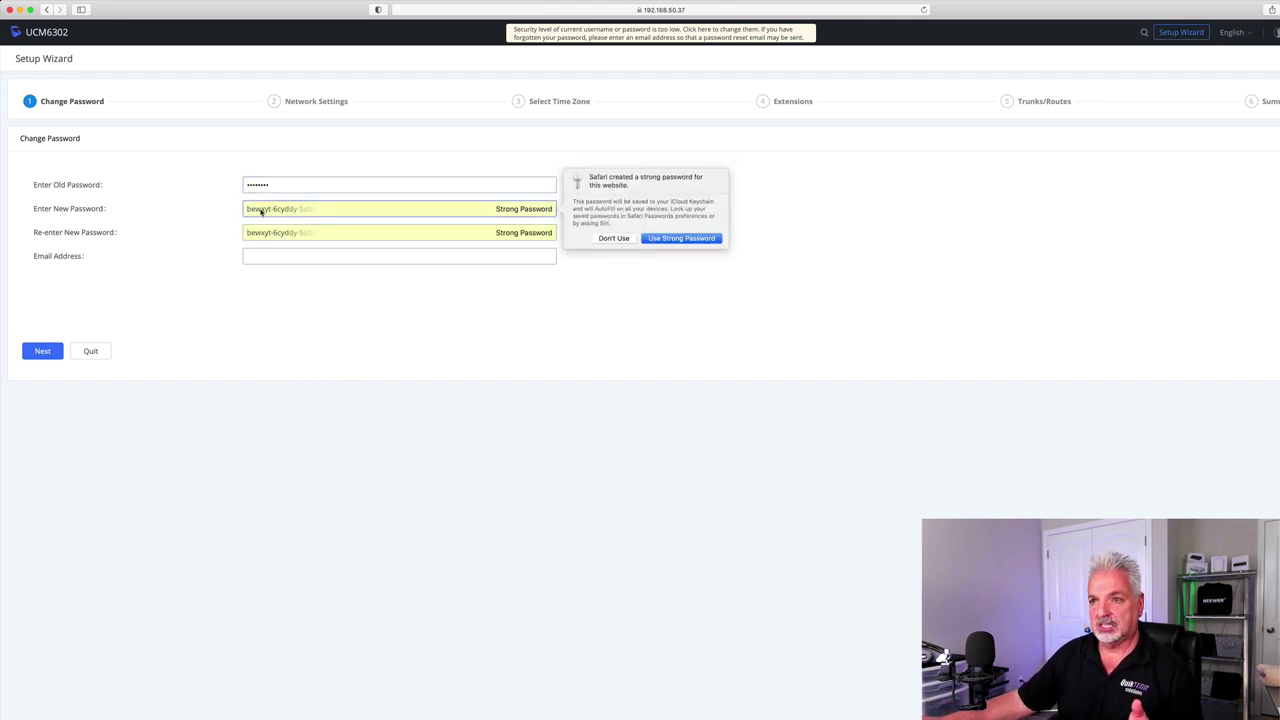
click(614, 239)
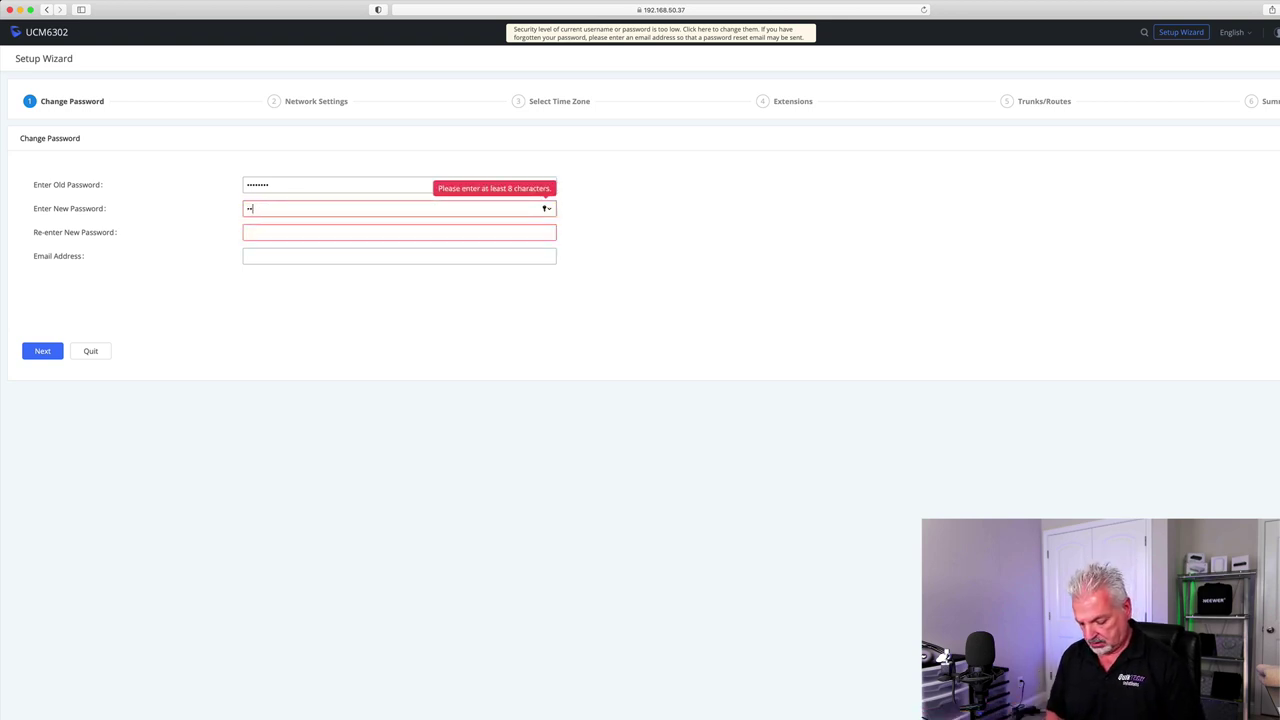
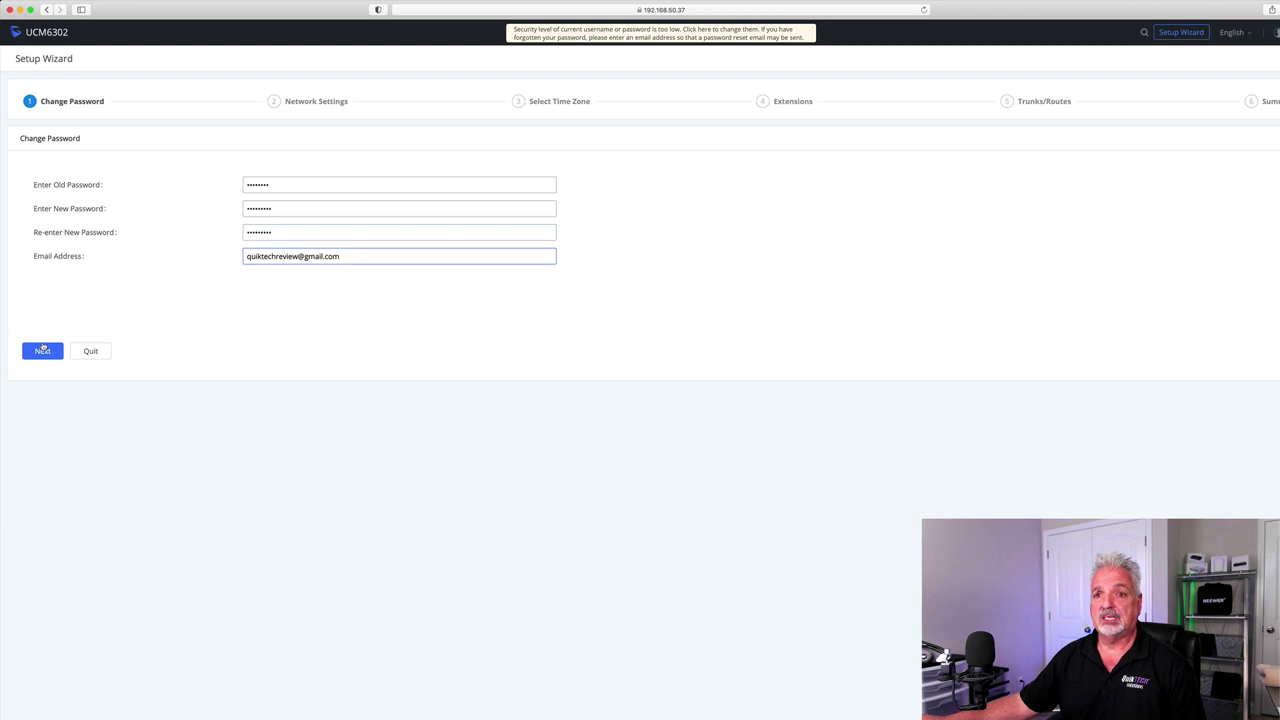
click(42, 350)
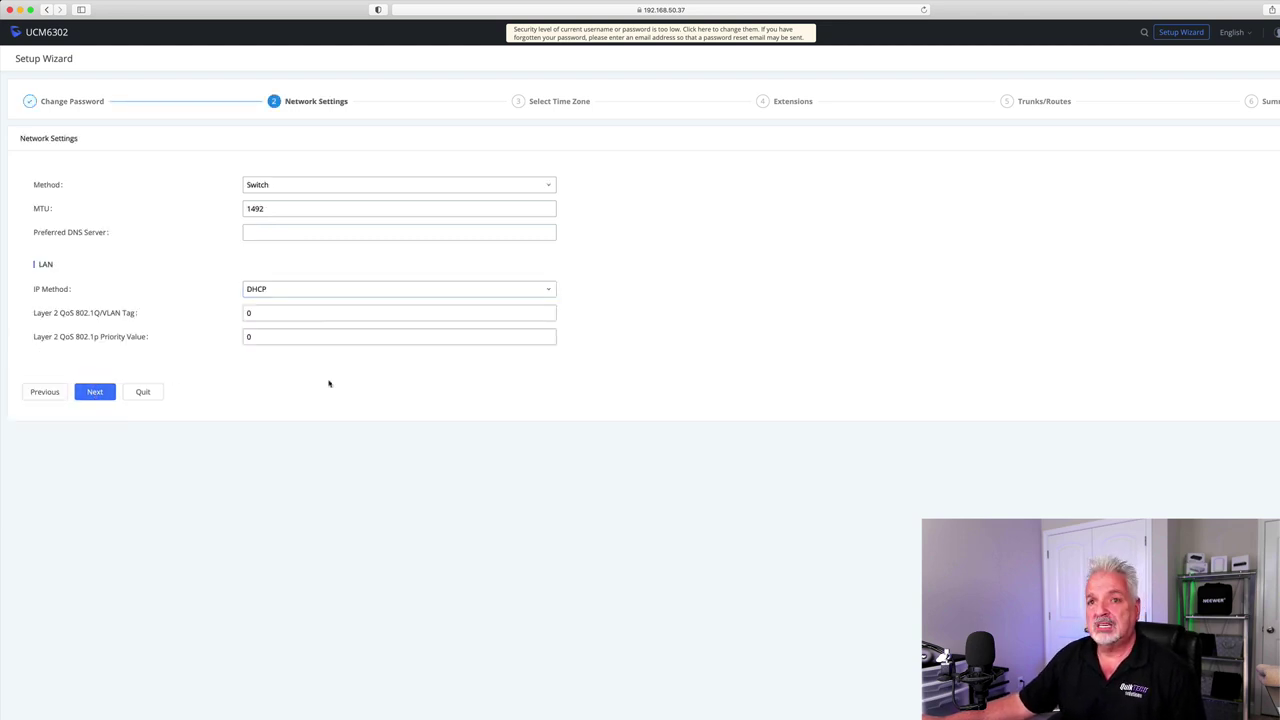
- Enter 1.1.1.1 as Preferred DNS Server, keeping Method at Switch and IP Method at DHCP
click(549, 187)
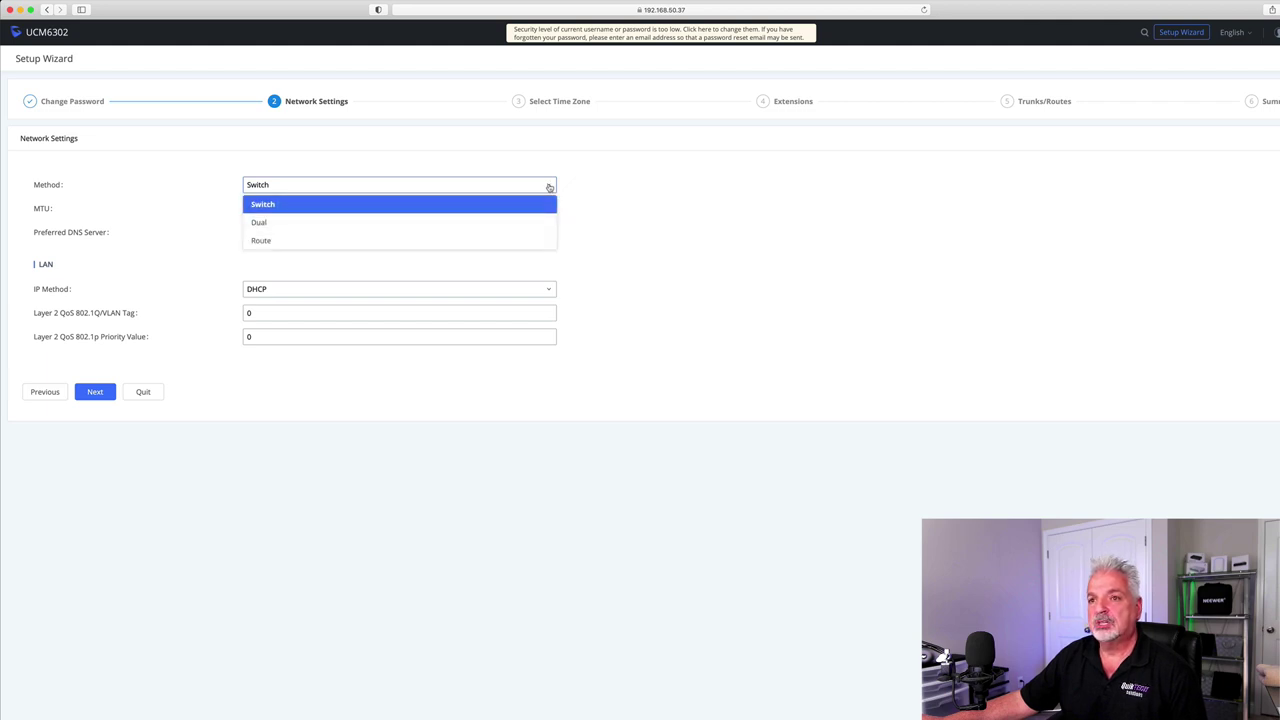
click(549, 187)
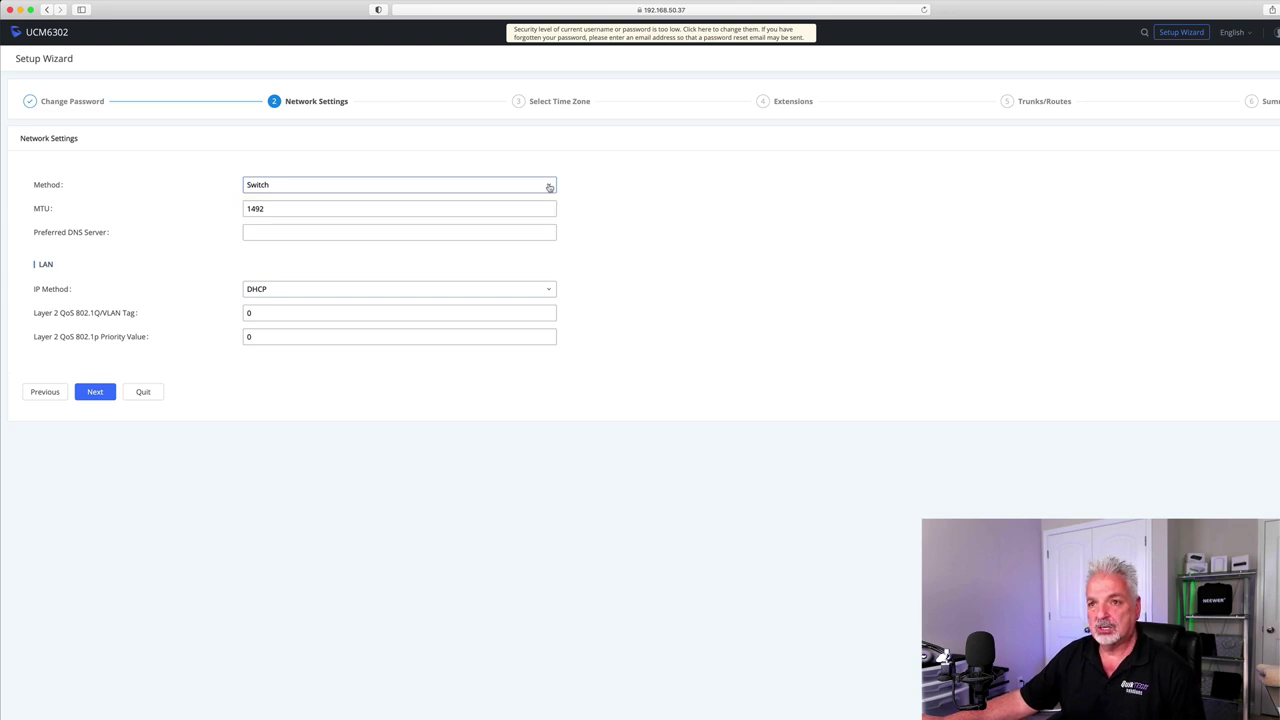
click(260, 232)
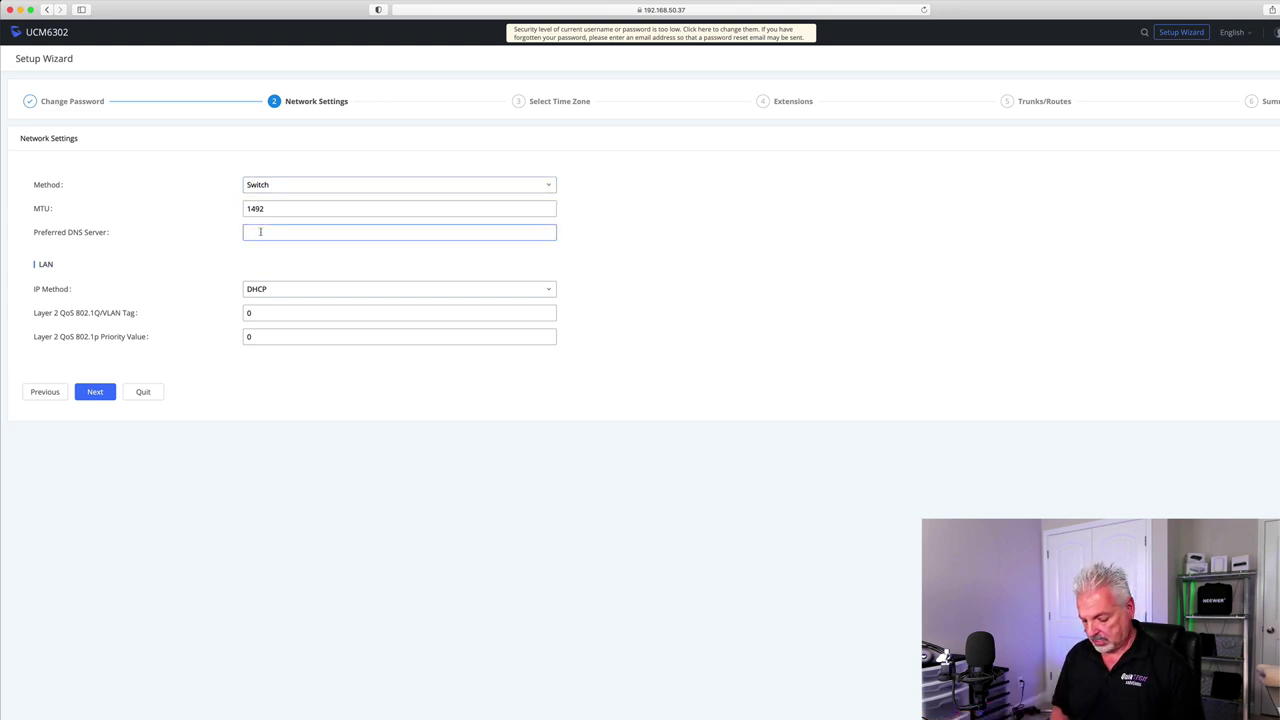
text(1.1.1.1)
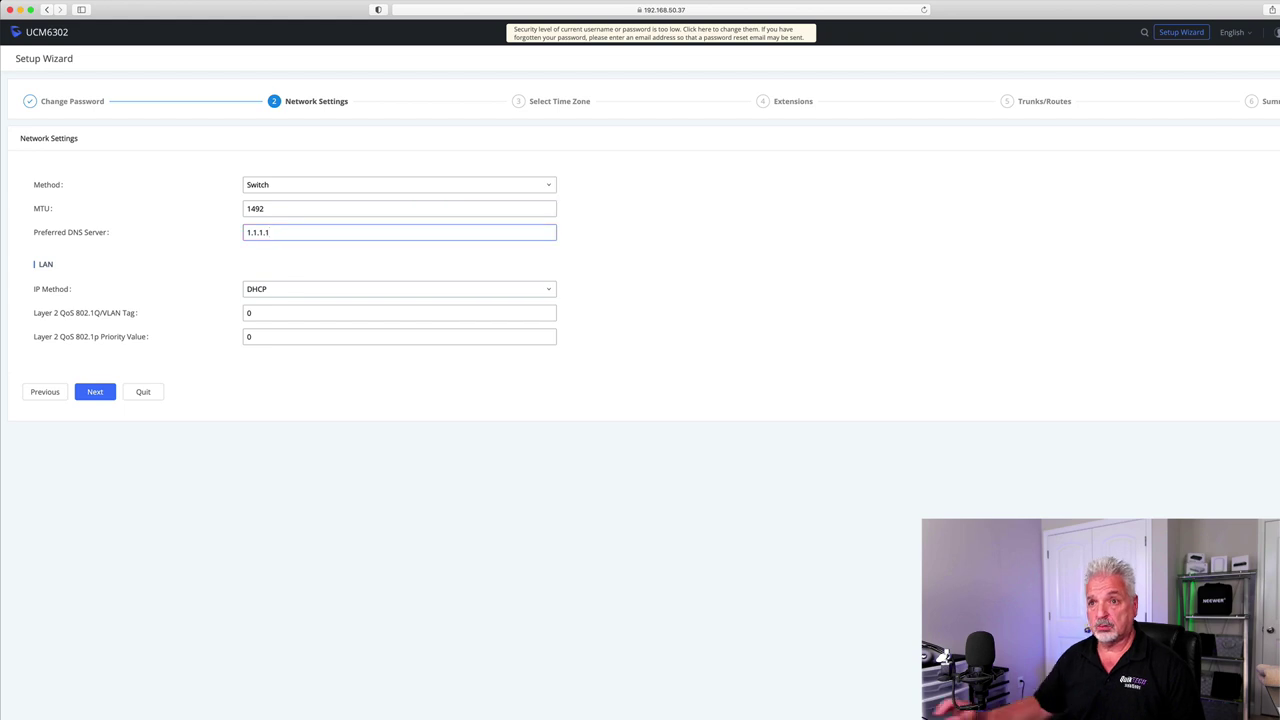
click(626, 282)
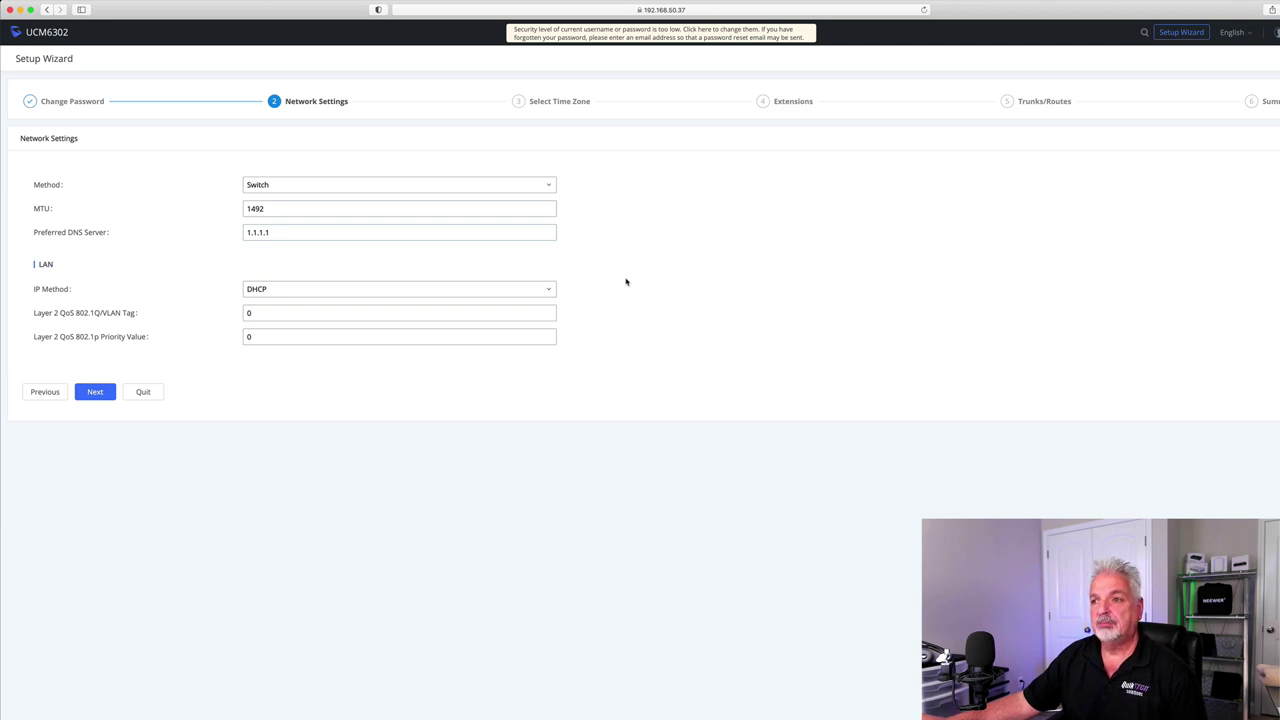
click(546, 292)
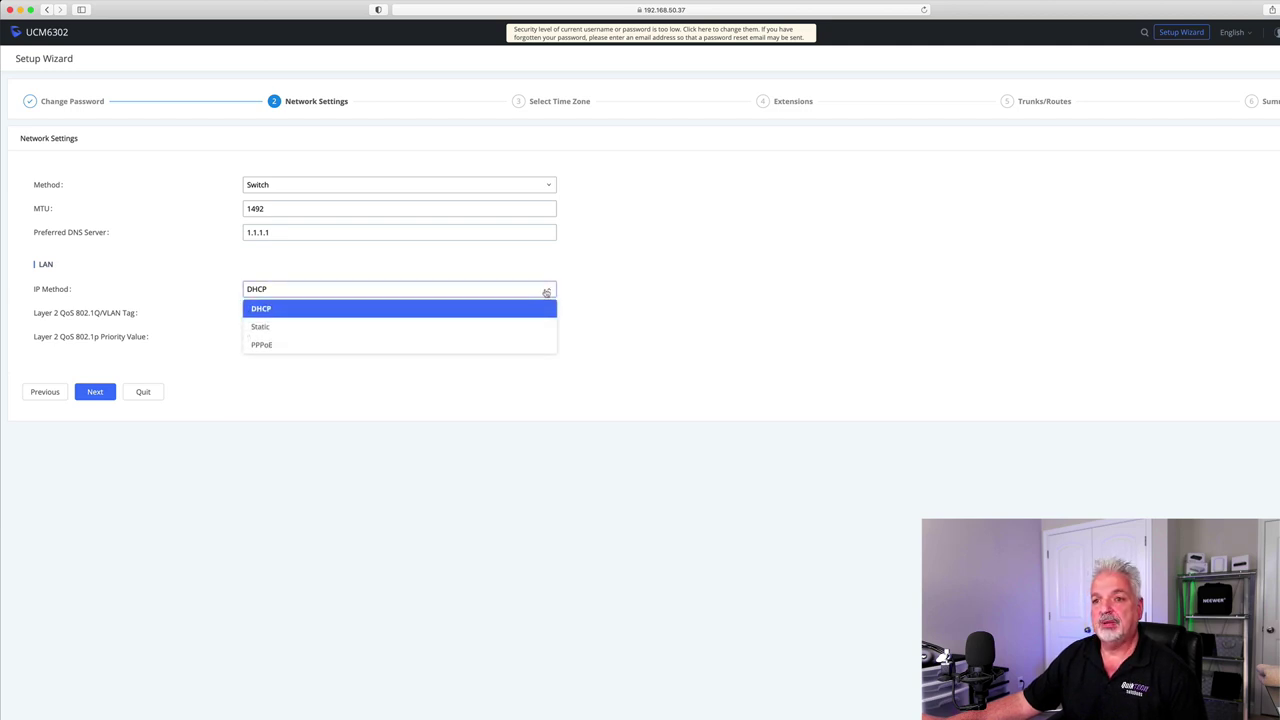
click(586, 290)
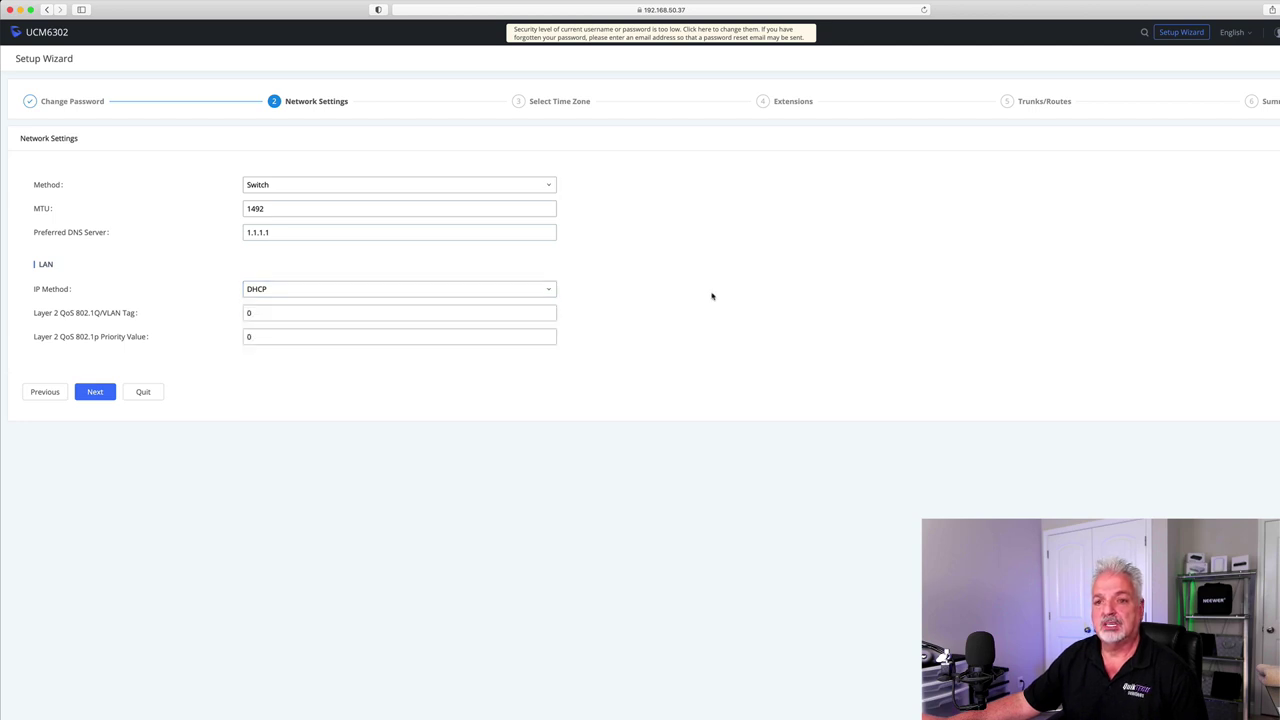
click(93, 391)
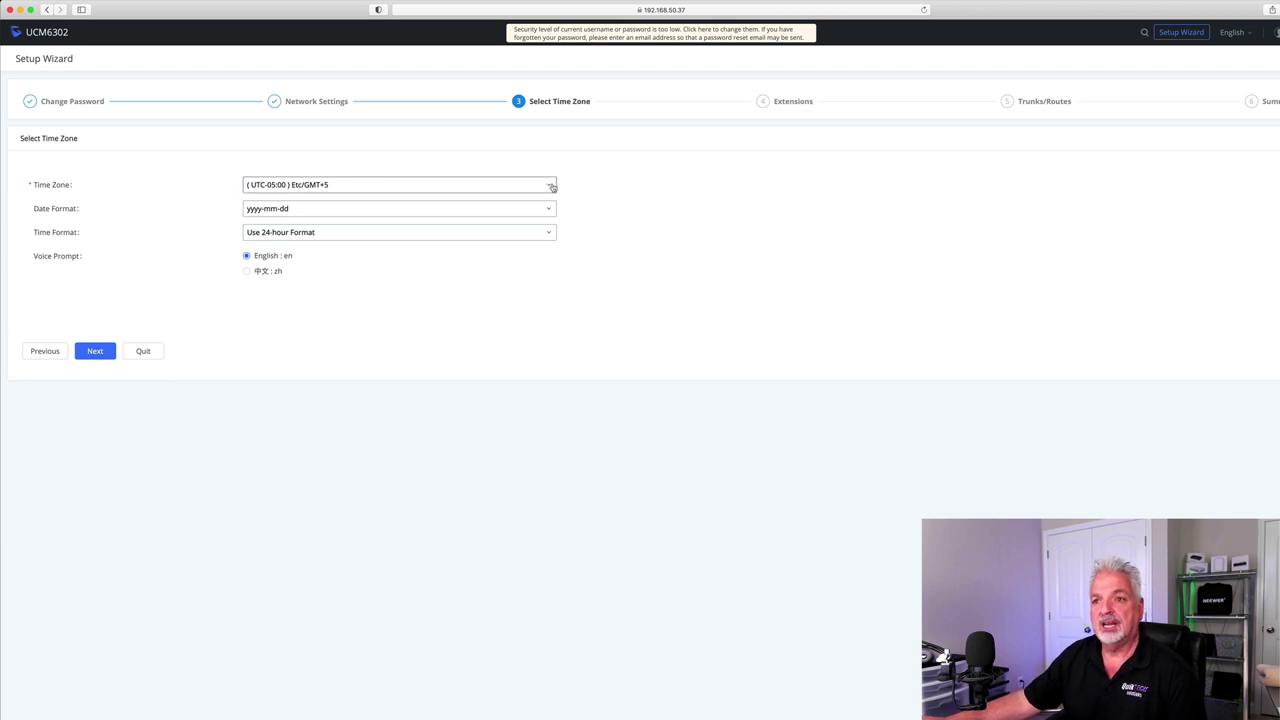
- Set Date Format to mm-dd-yyyy and Time Format to 12-hour, then advance
click(548, 210)
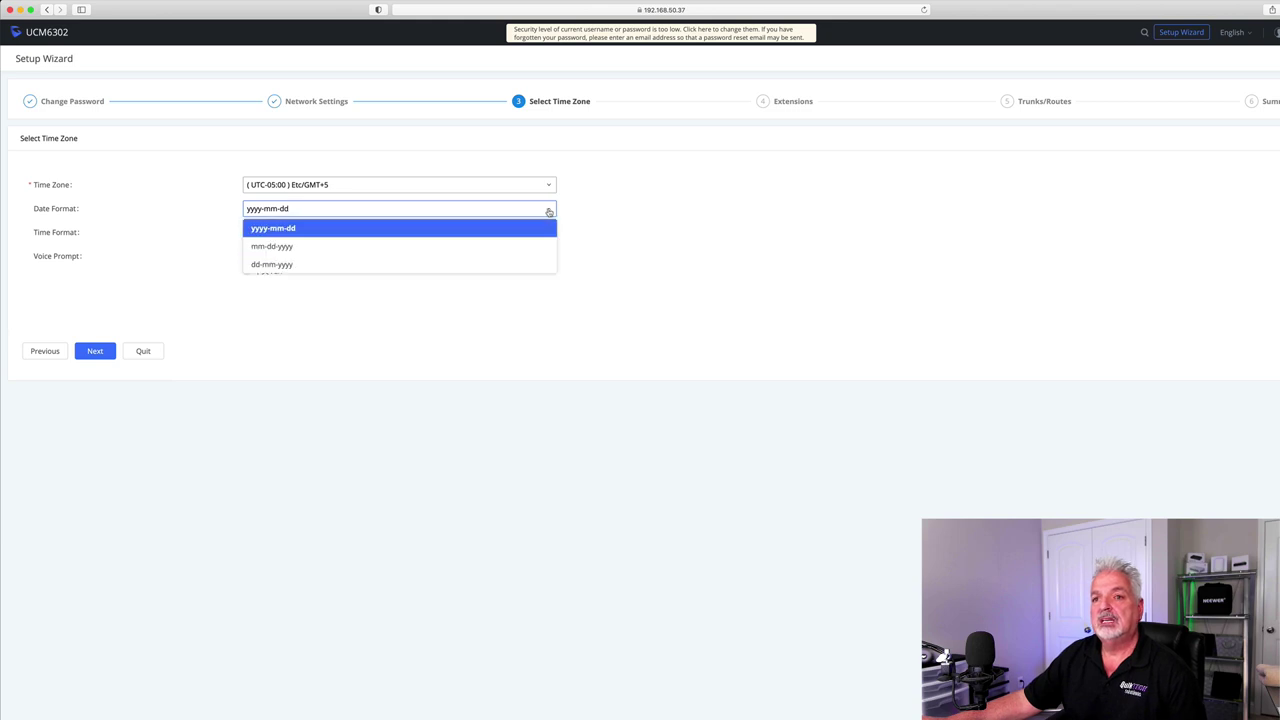
click(281, 248)
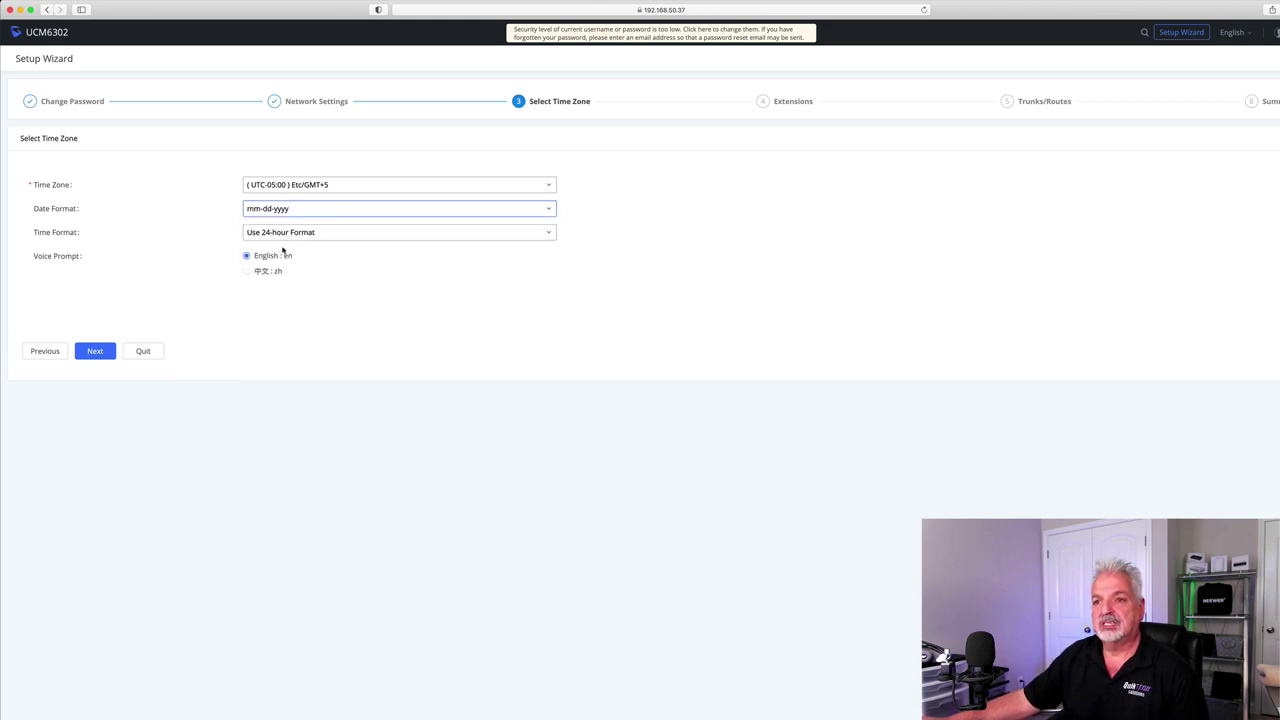
click(549, 234)
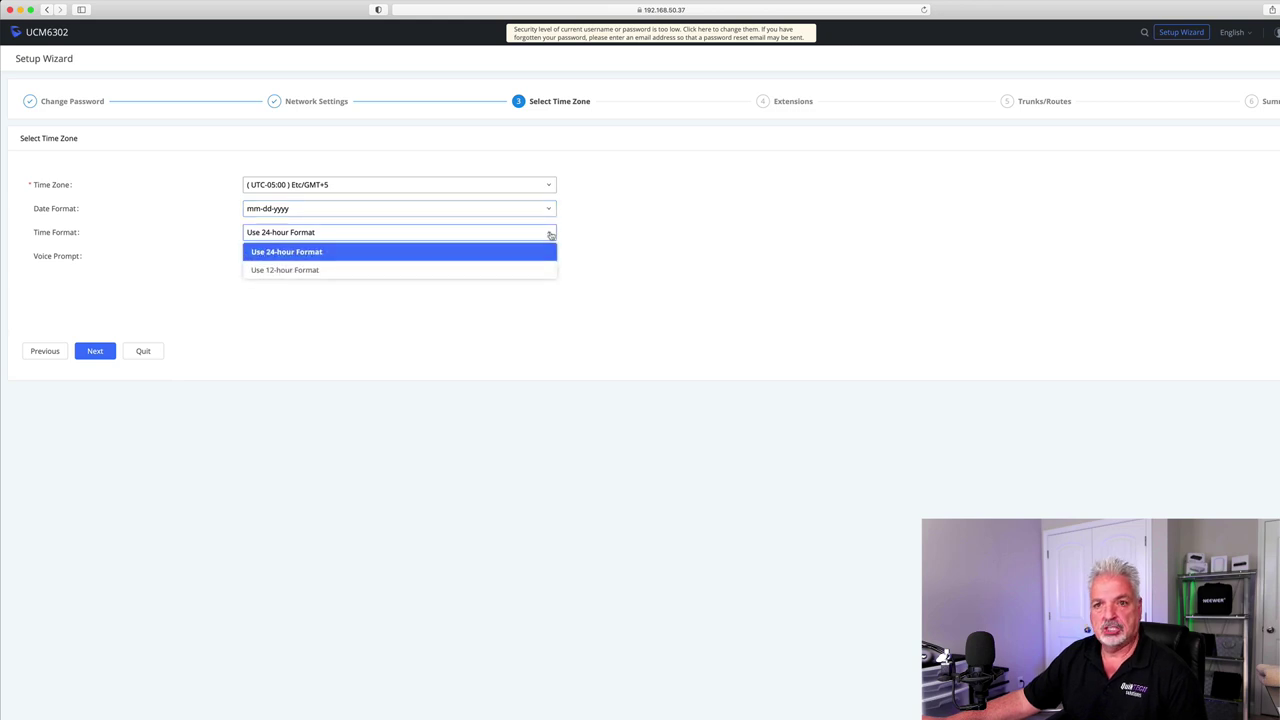
click(290, 272)
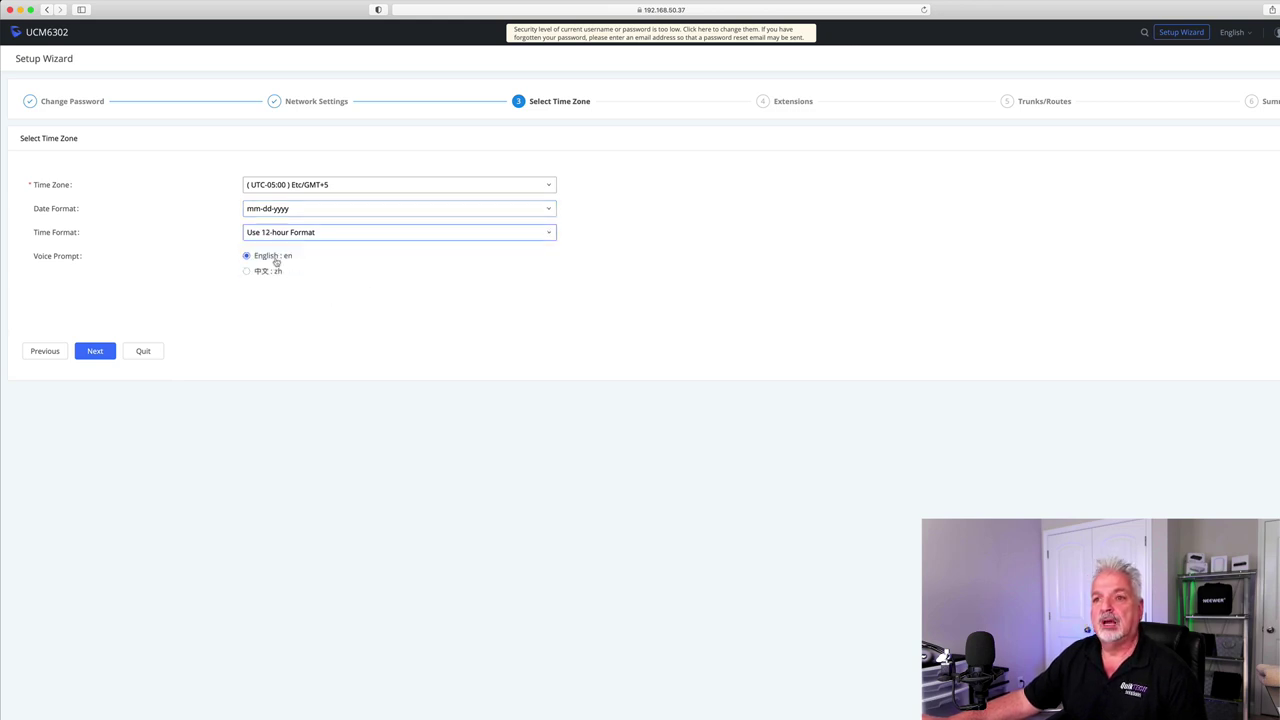
click(94, 352)
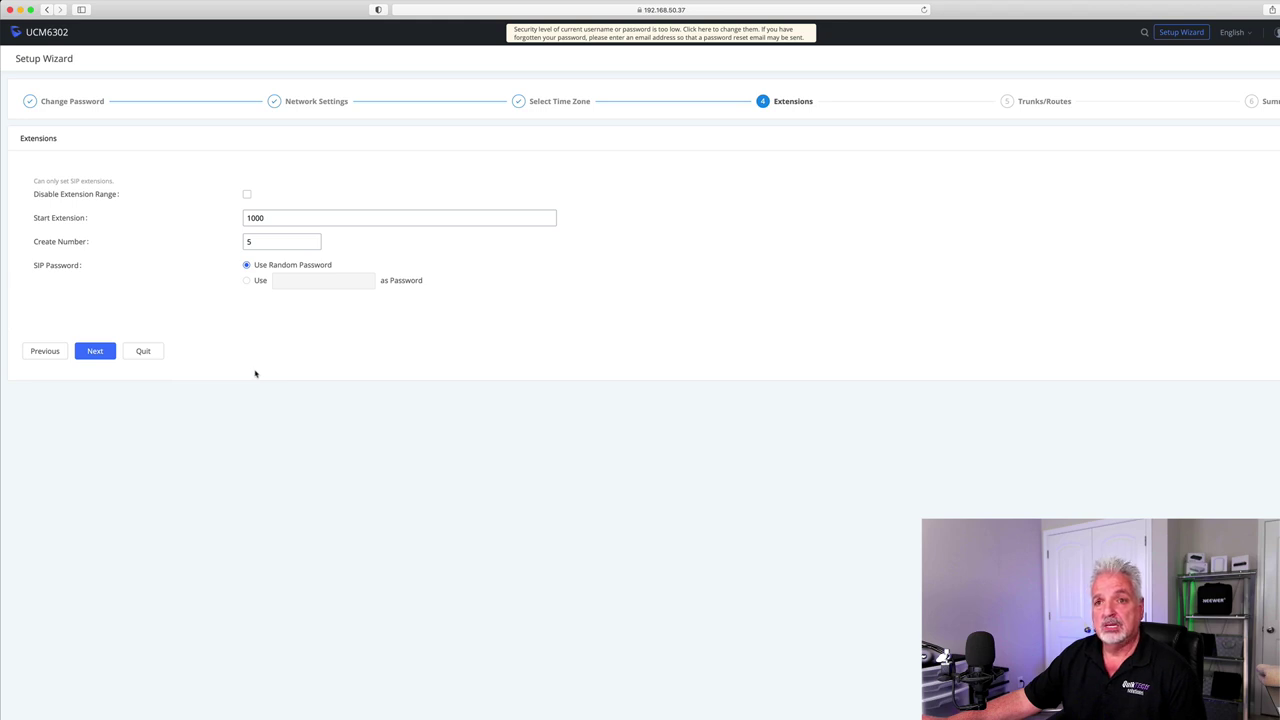
- Try 999 as Start Extension, cancel the range warning, and restore it to 1000
click(271, 217)
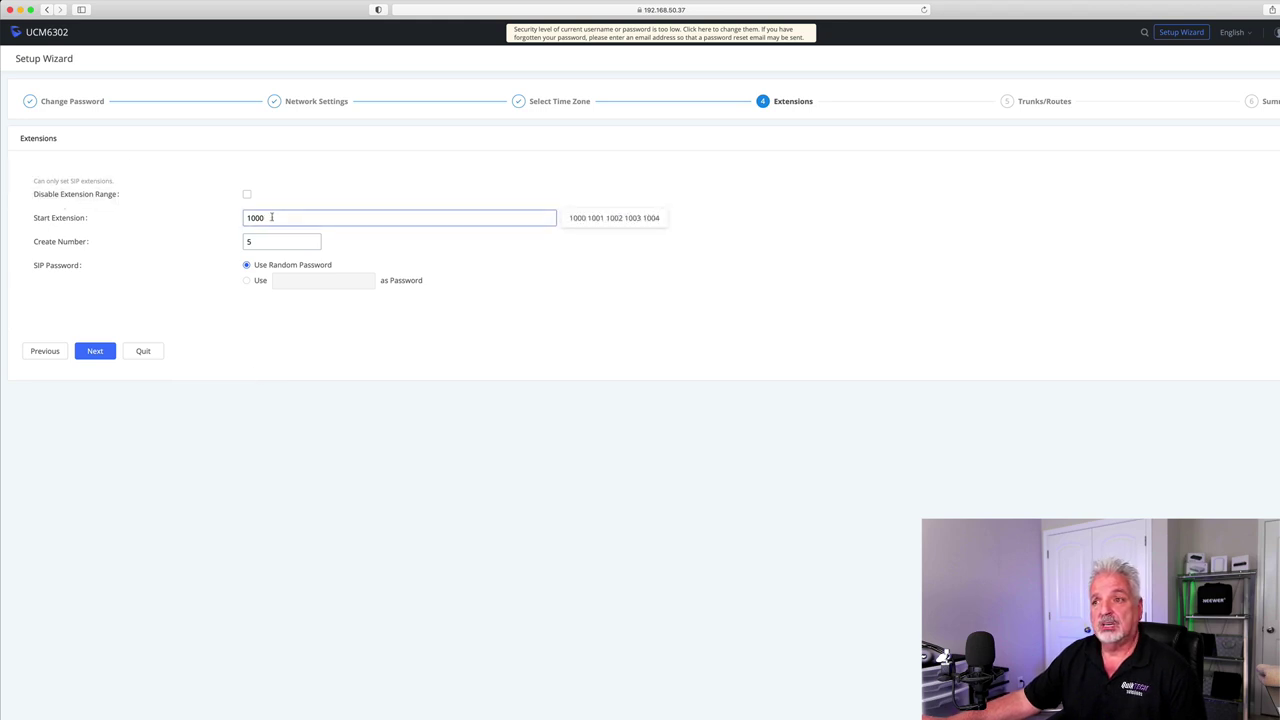
drag(271, 217, 230, 216)
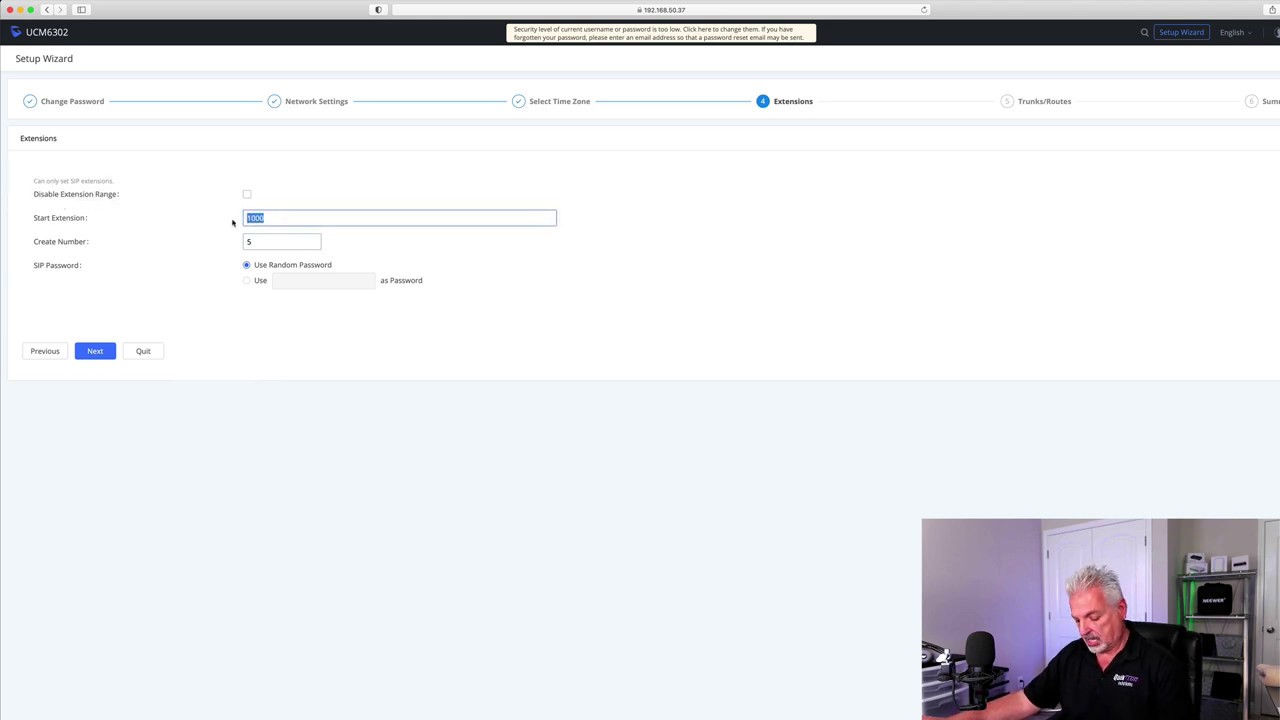
text(999)
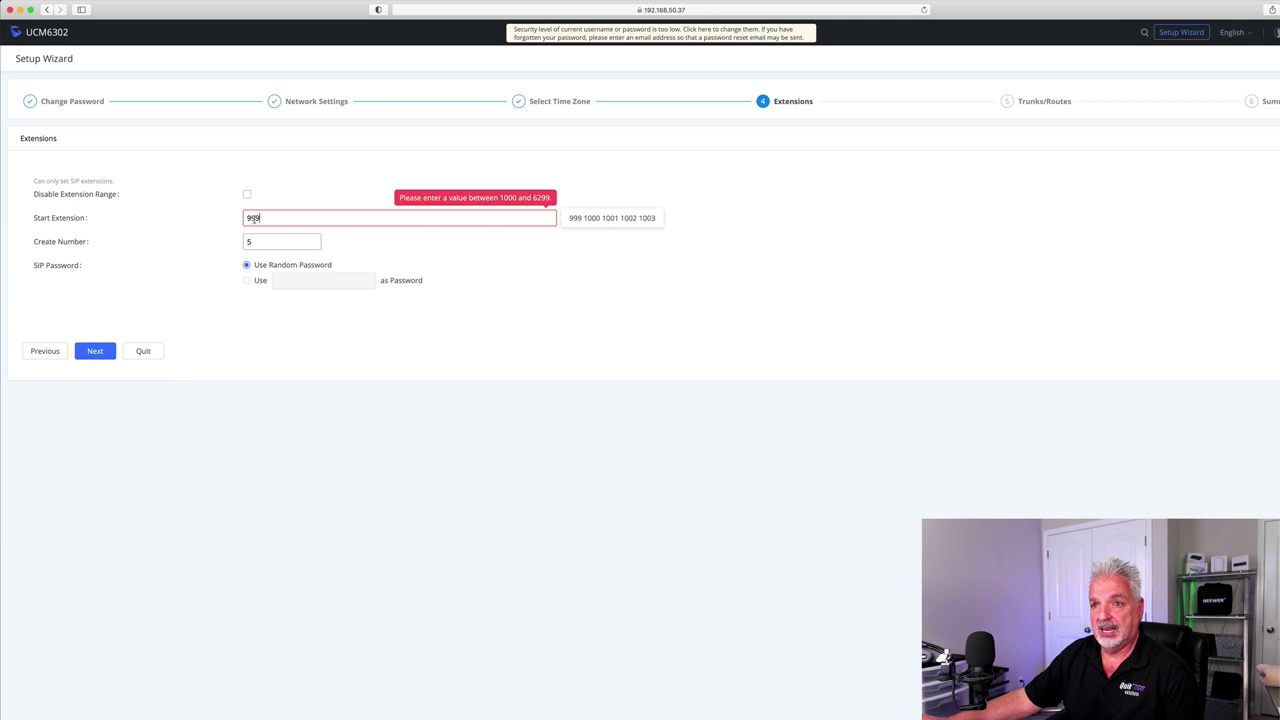
drag(266, 220, 224, 216)
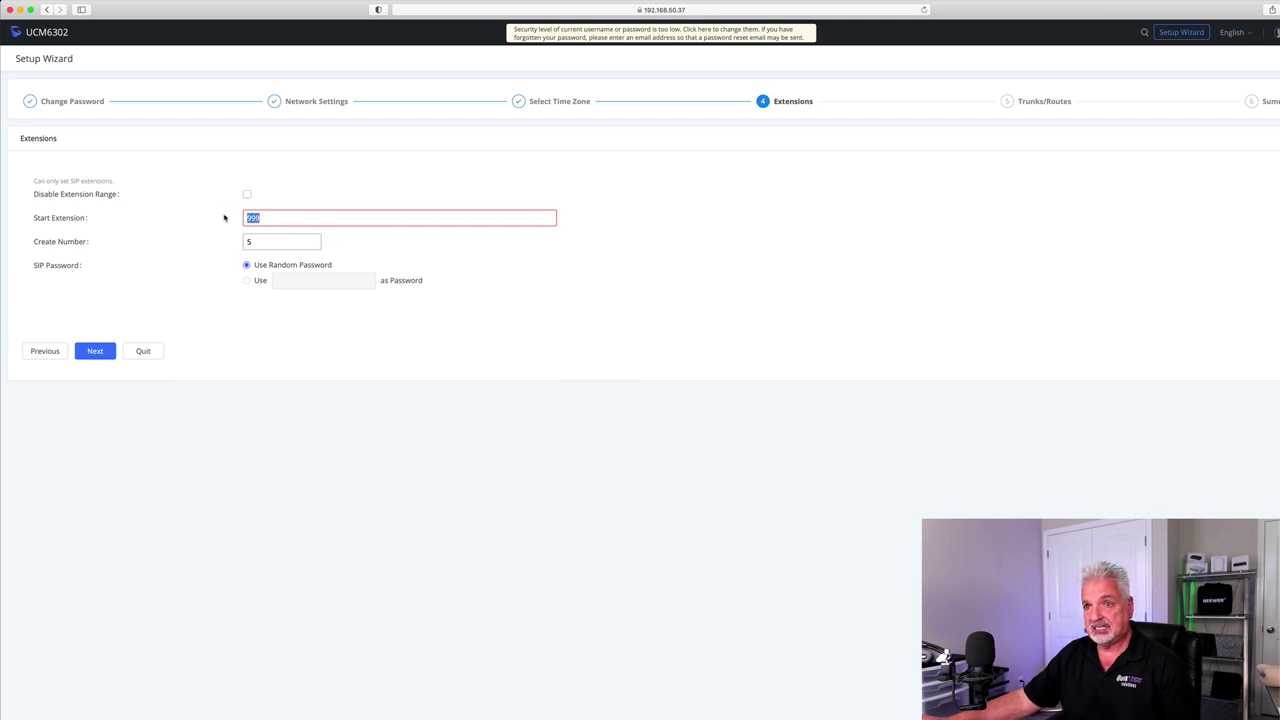
click(247, 195)
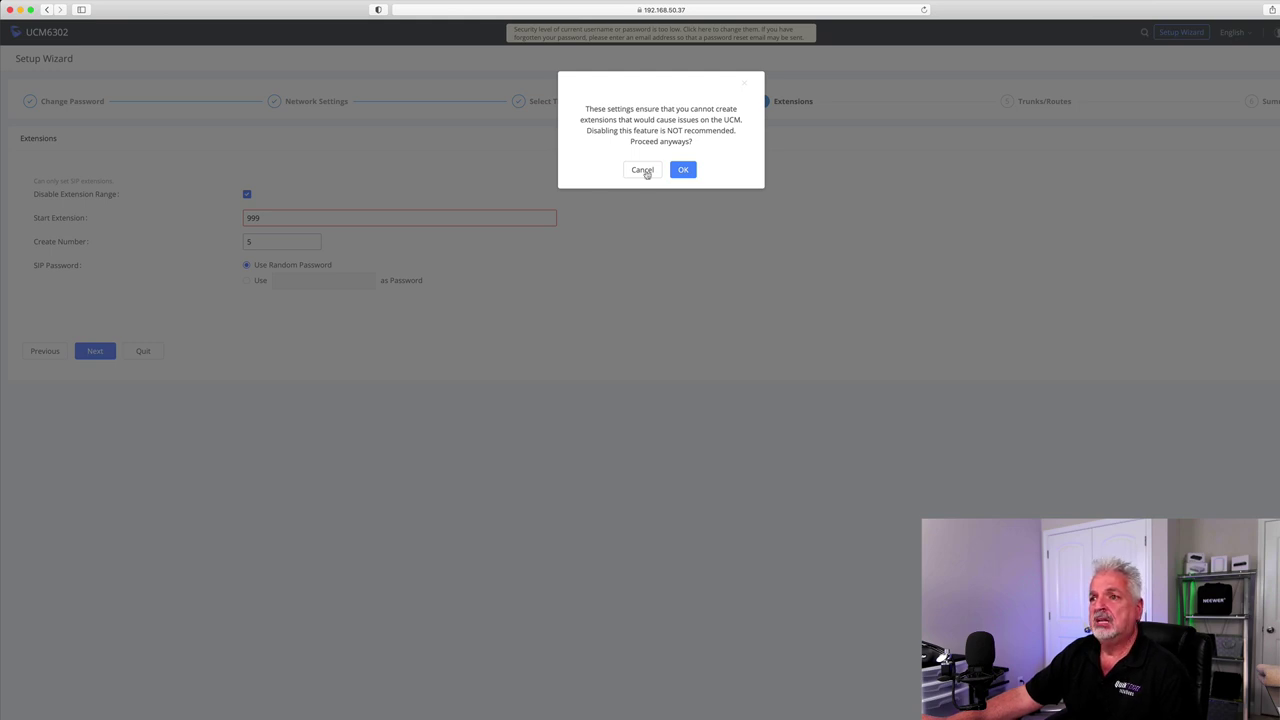
click(646, 169)
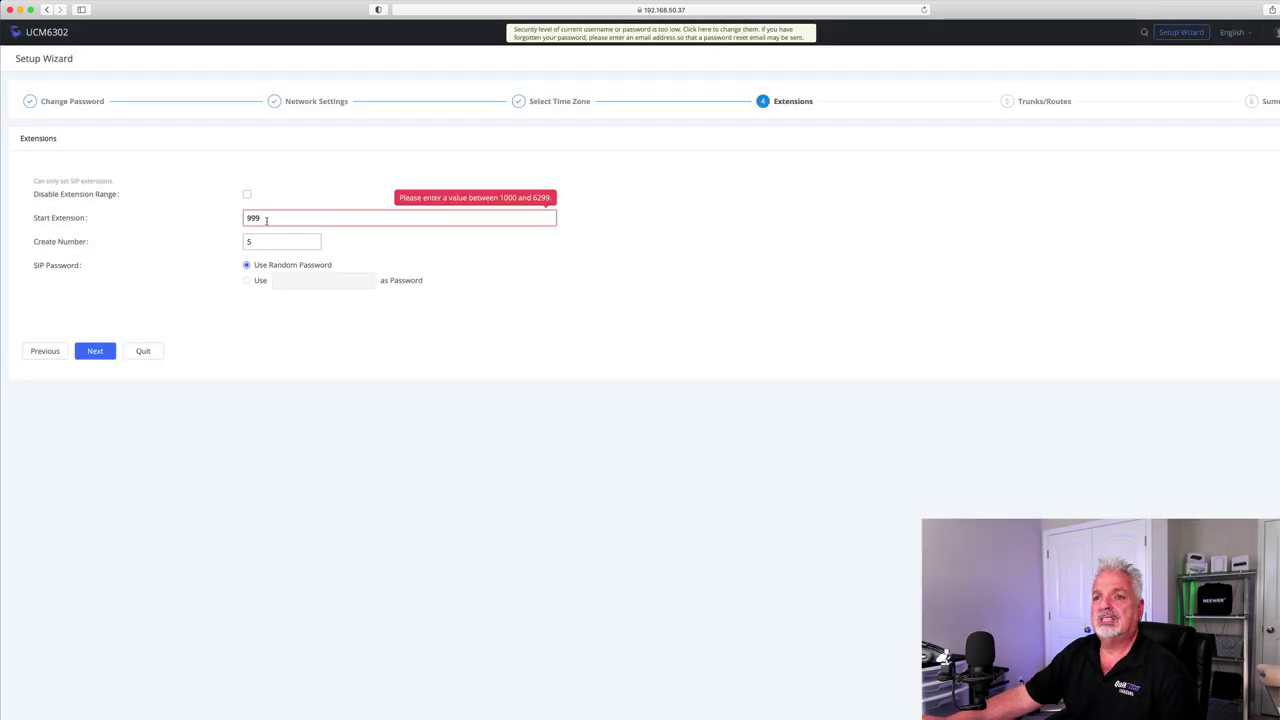
double_click(252, 218)
text(1000)
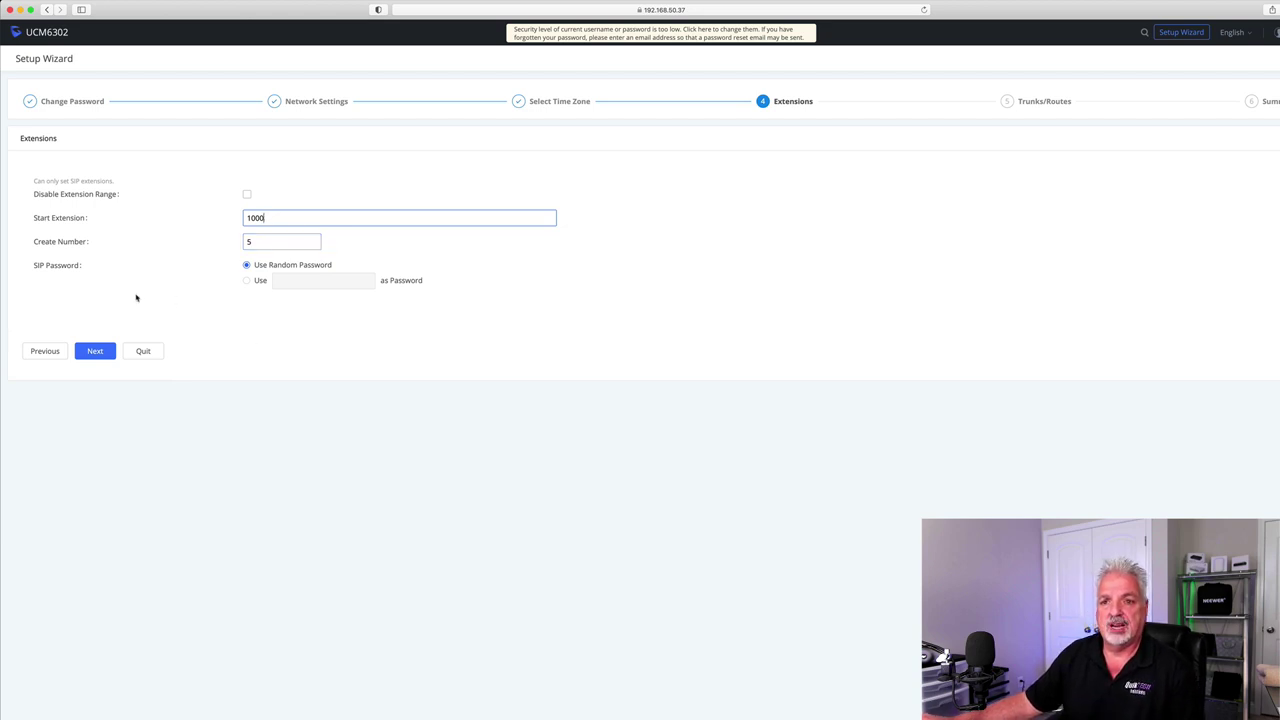
click(94, 352)
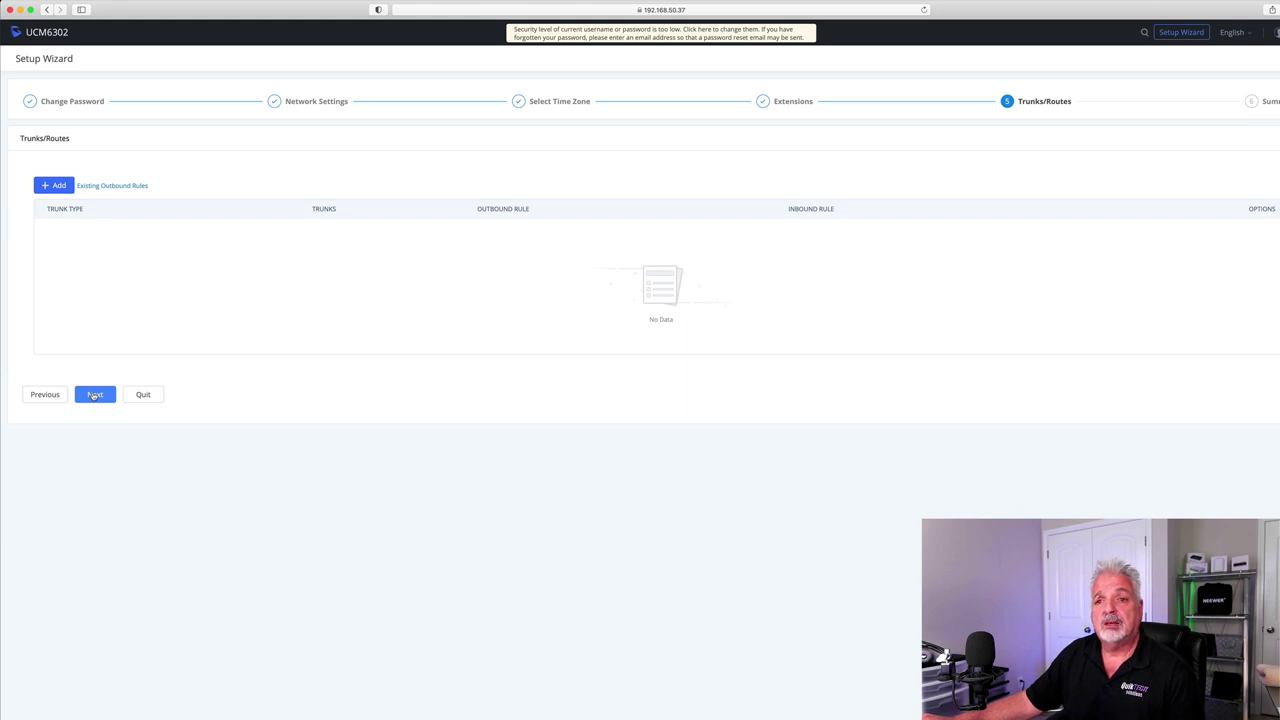
- Skip the Trunks/Routes step, look over the Summary page, and save it
click(95, 395)
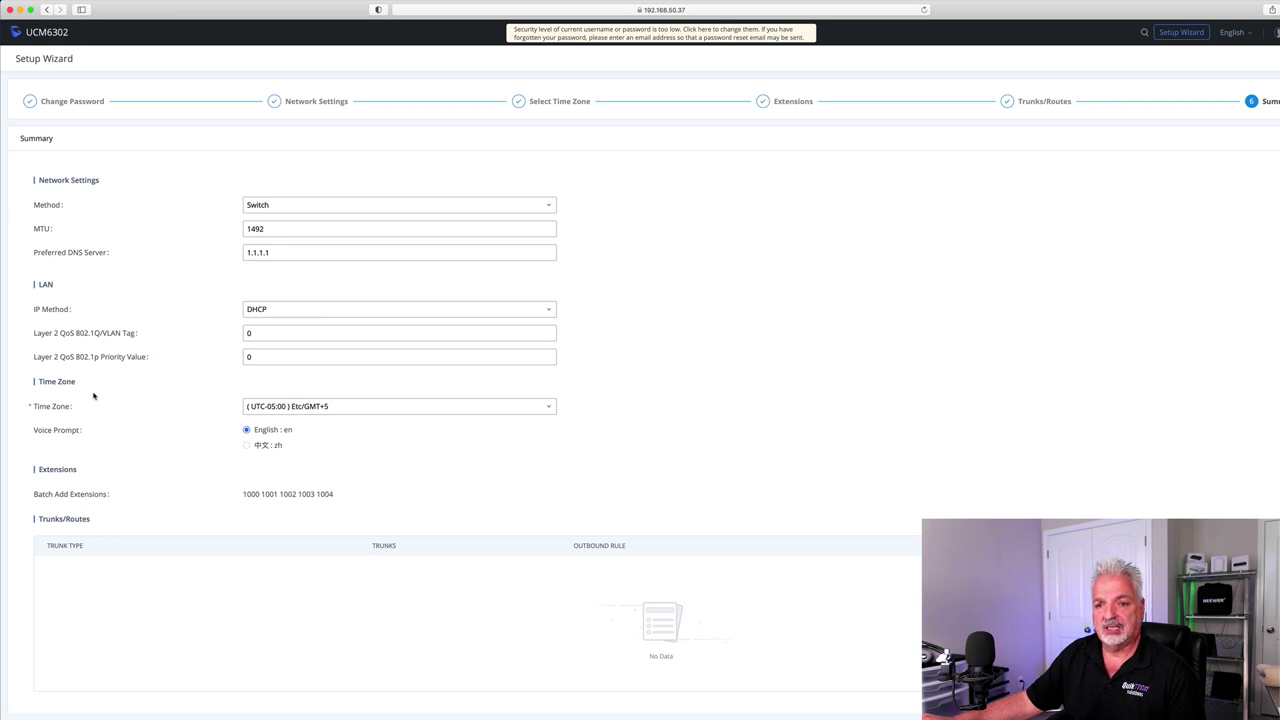
scroll(118, 404, down, 1)
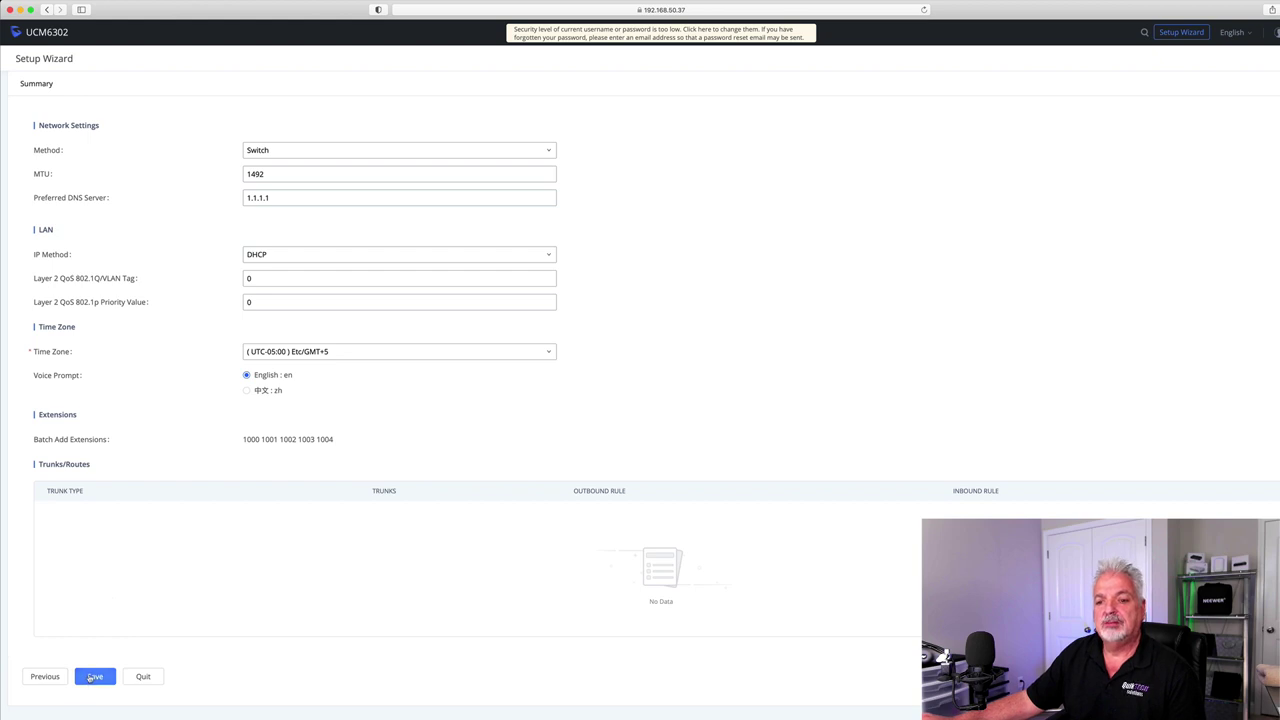
click(95, 677)
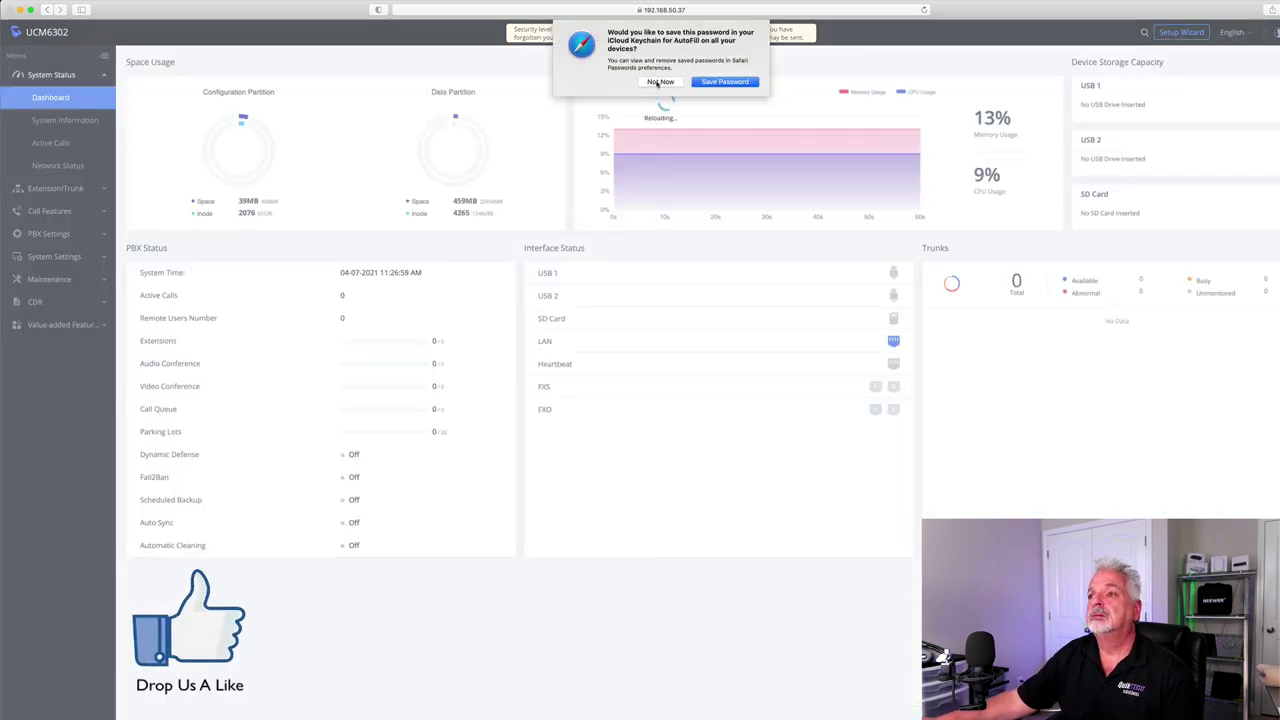
- Decline Safari's save-password offer and confirm the PBX reboot
click(660, 82)
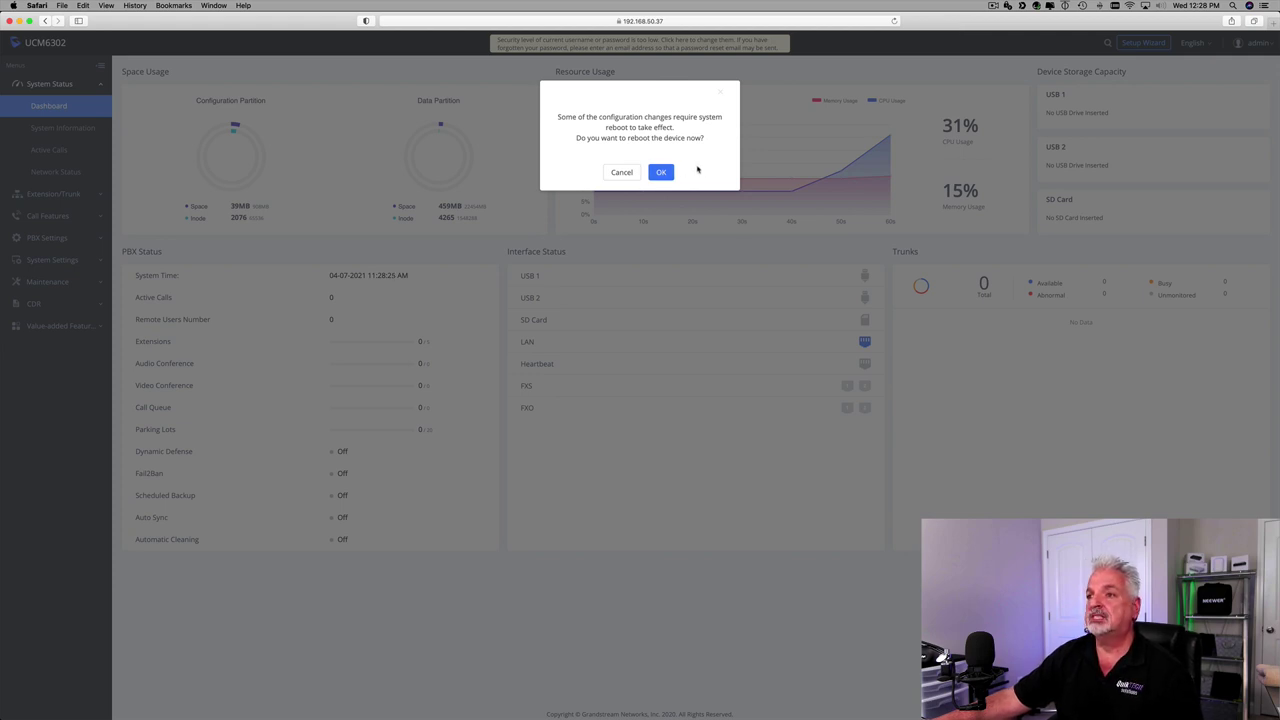
click(660, 173)
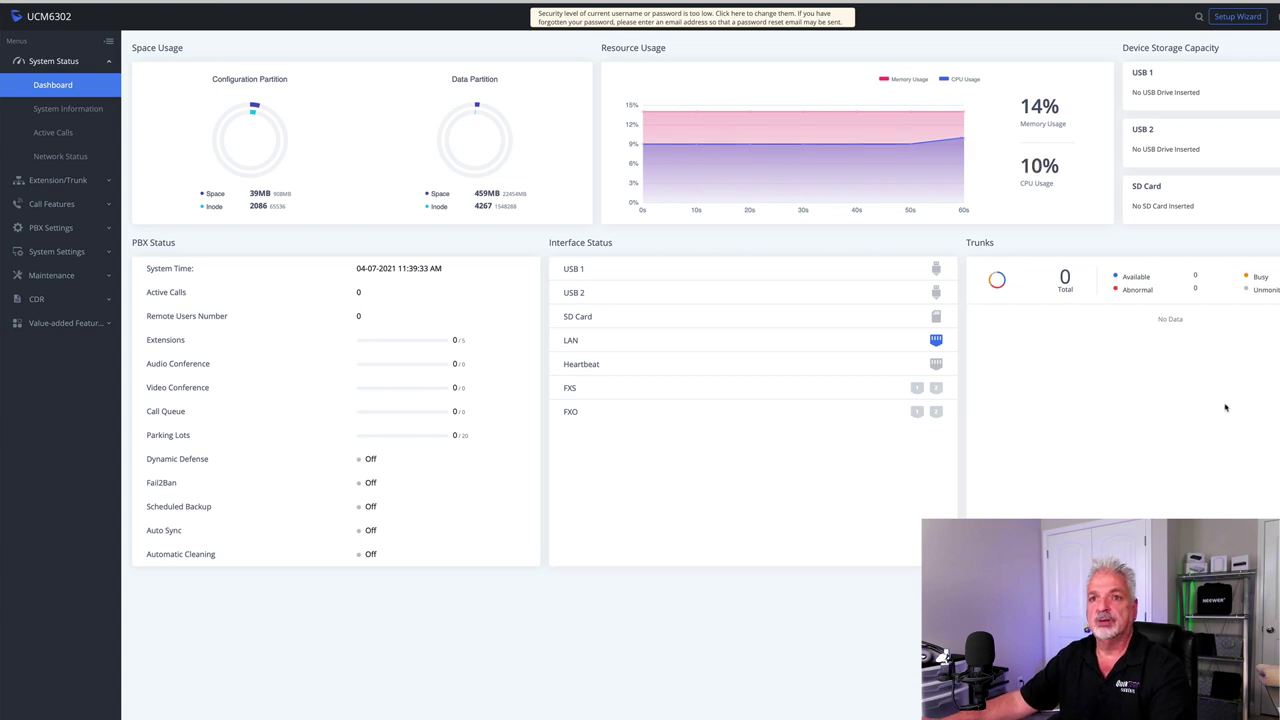
- View System Information and its Network tab, then the Active Calls and Network Status pages
click(58, 109)
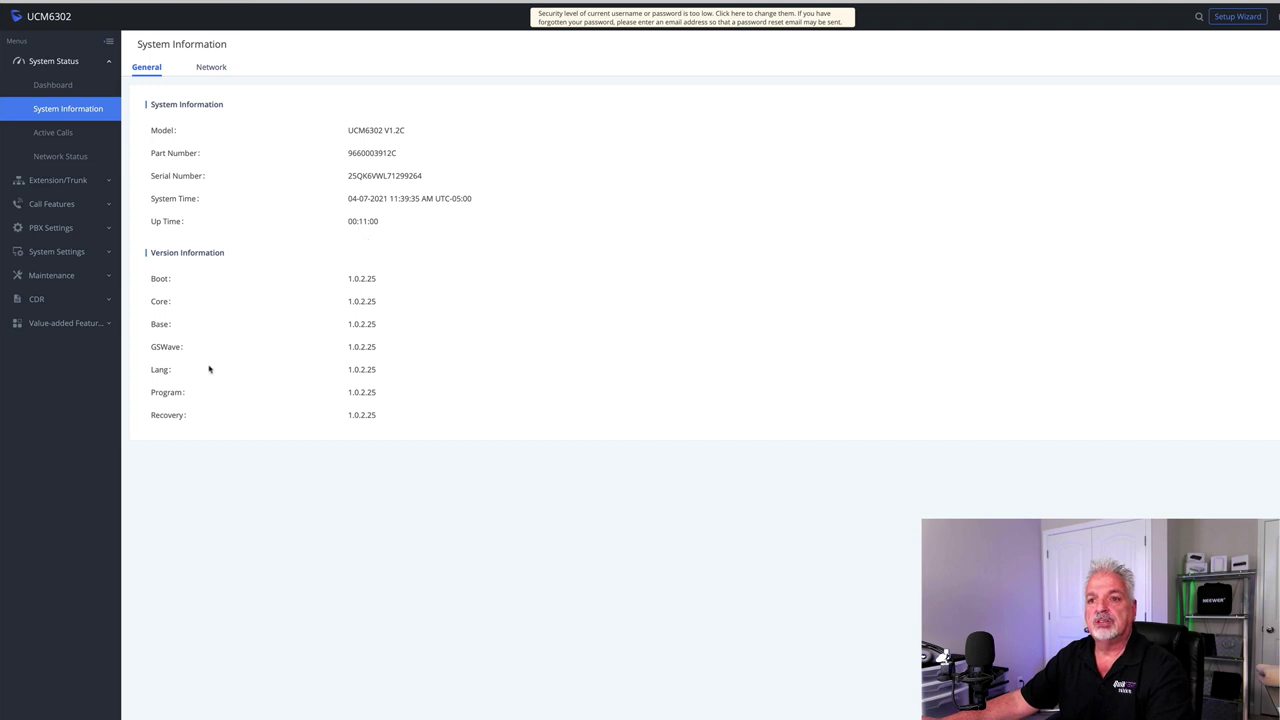
click(221, 67)
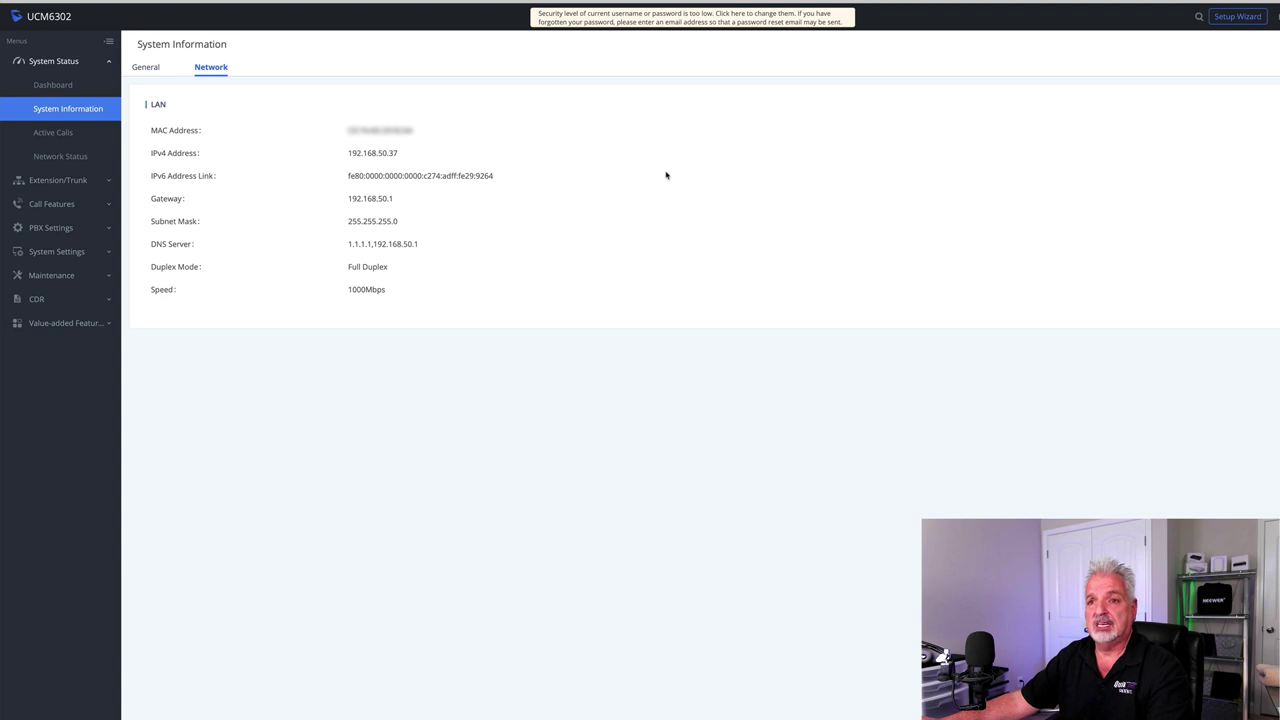
click(53, 132)
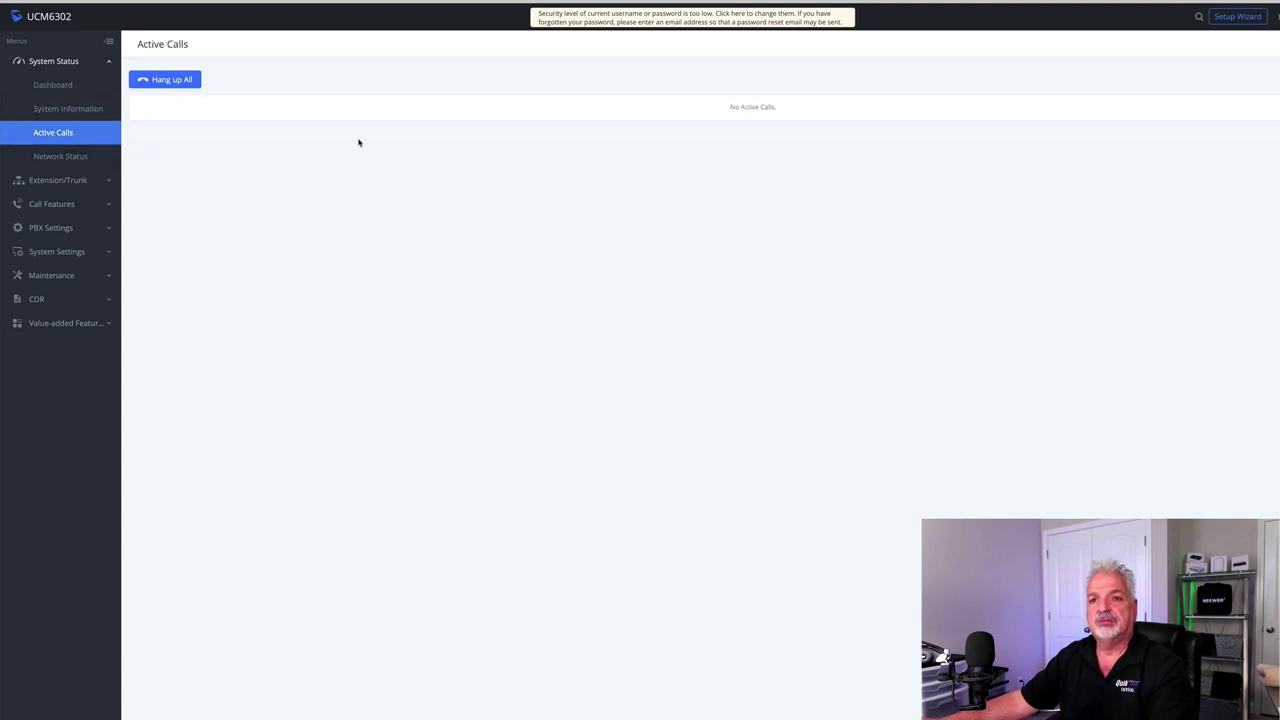
click(62, 156)
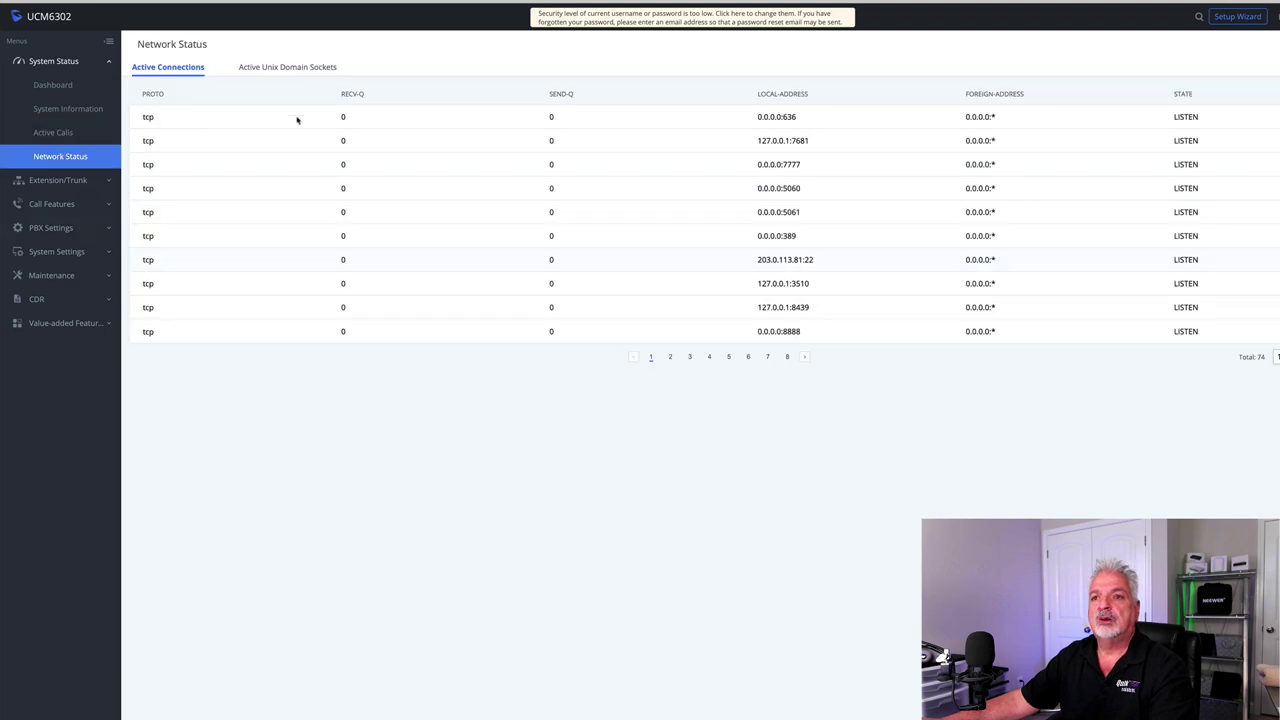
- Look at extensions 1000–1004, then the Analog Trunks and VoIP Trunks pages
click(62, 181)
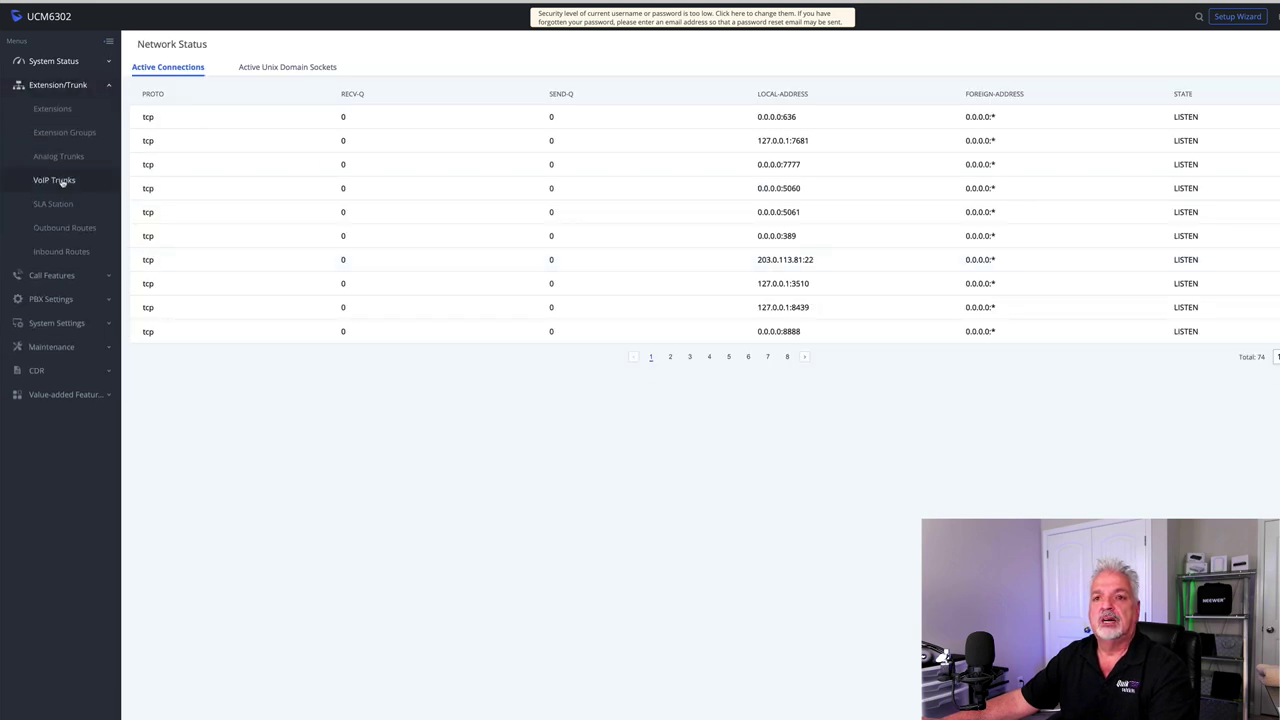
click(51, 112)
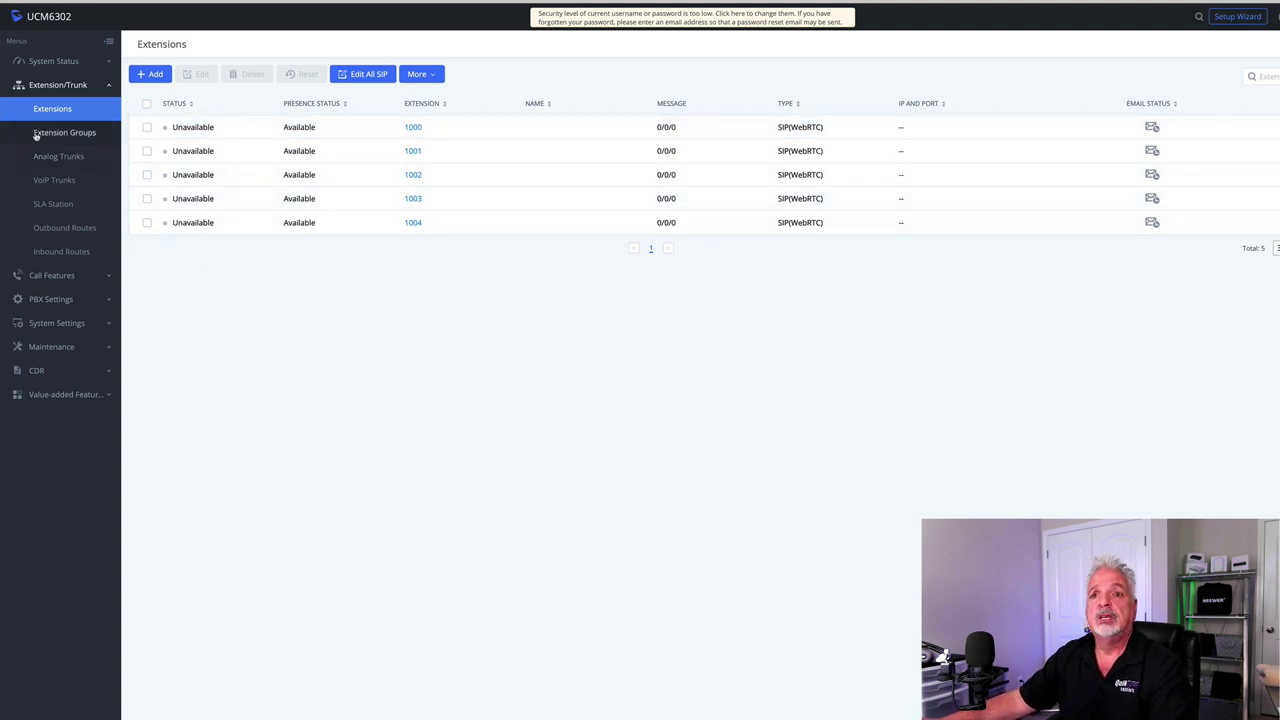
click(84, 157)
click(58, 181)
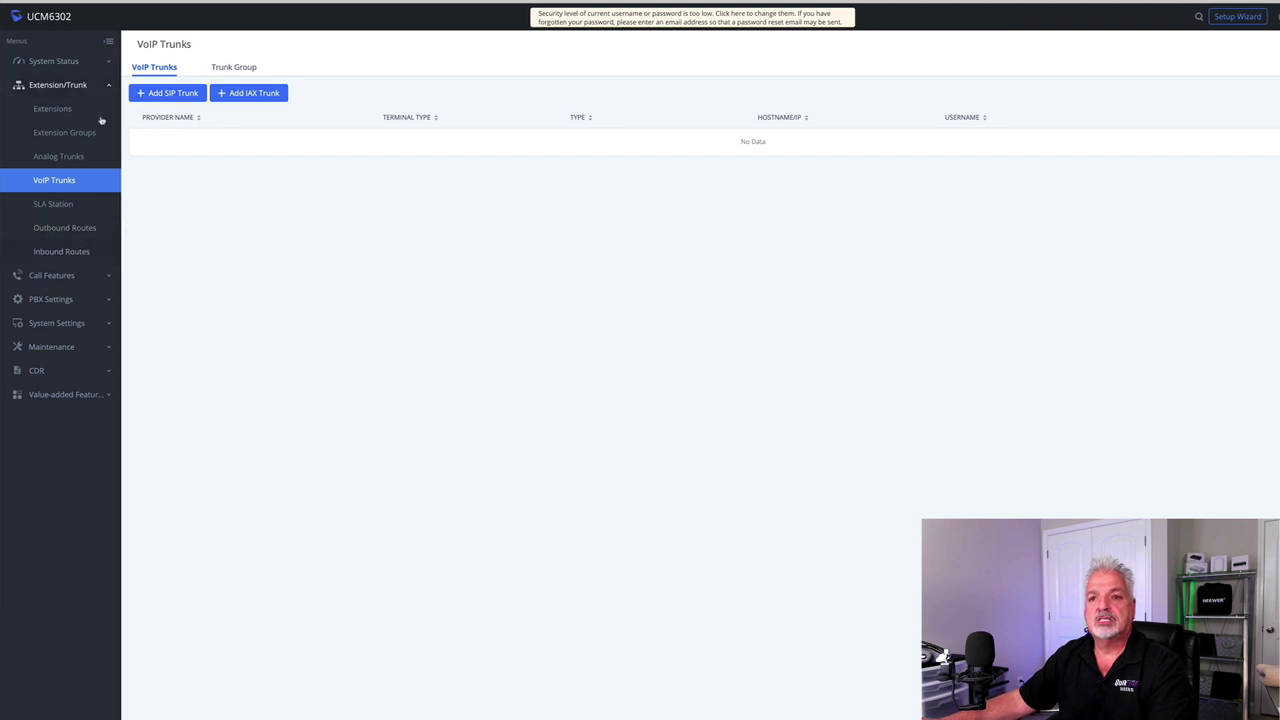
click(90, 276)
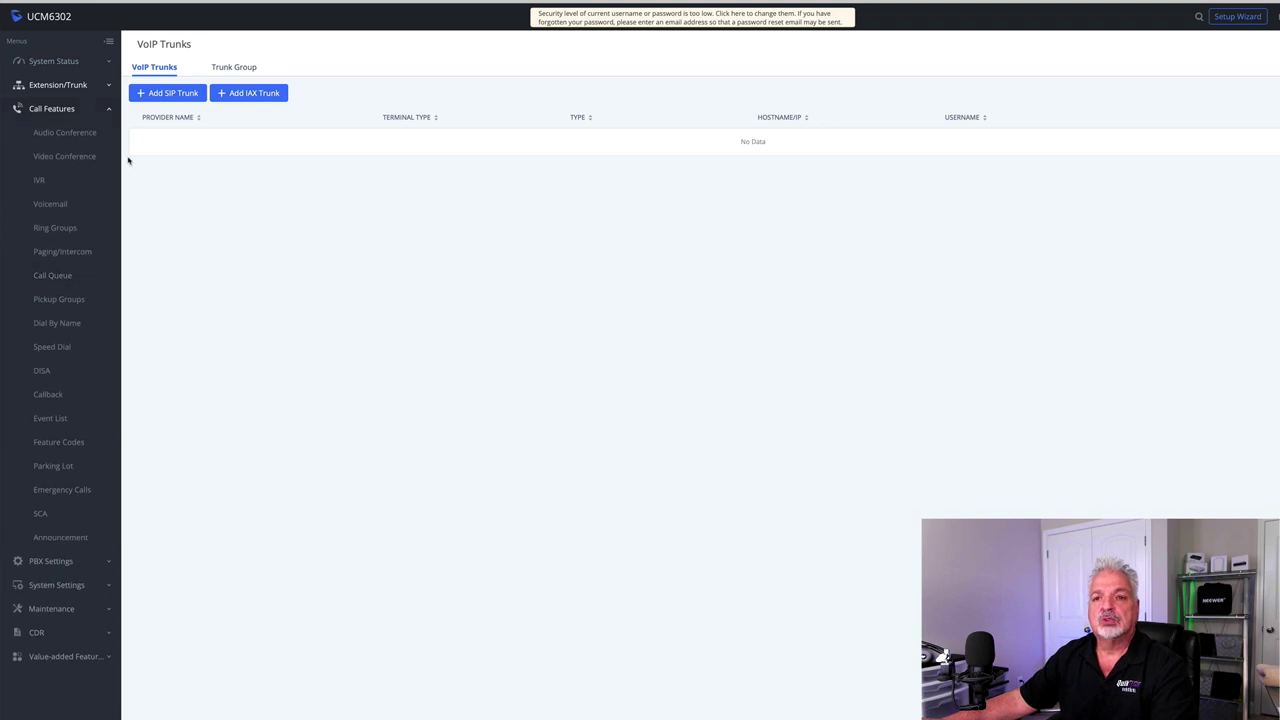
- Browse the empty IVR, Ring Groups and Paging/Intercom lists, then collapse Call Features
click(40, 180)
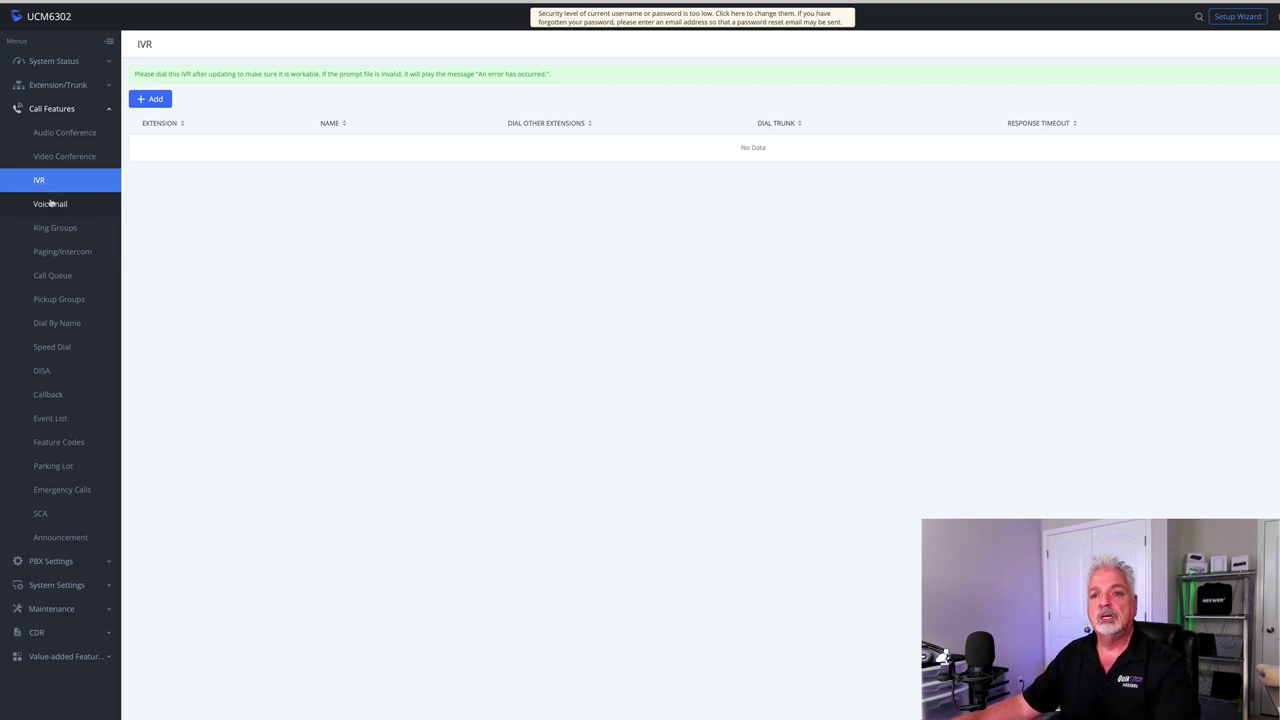
click(71, 228)
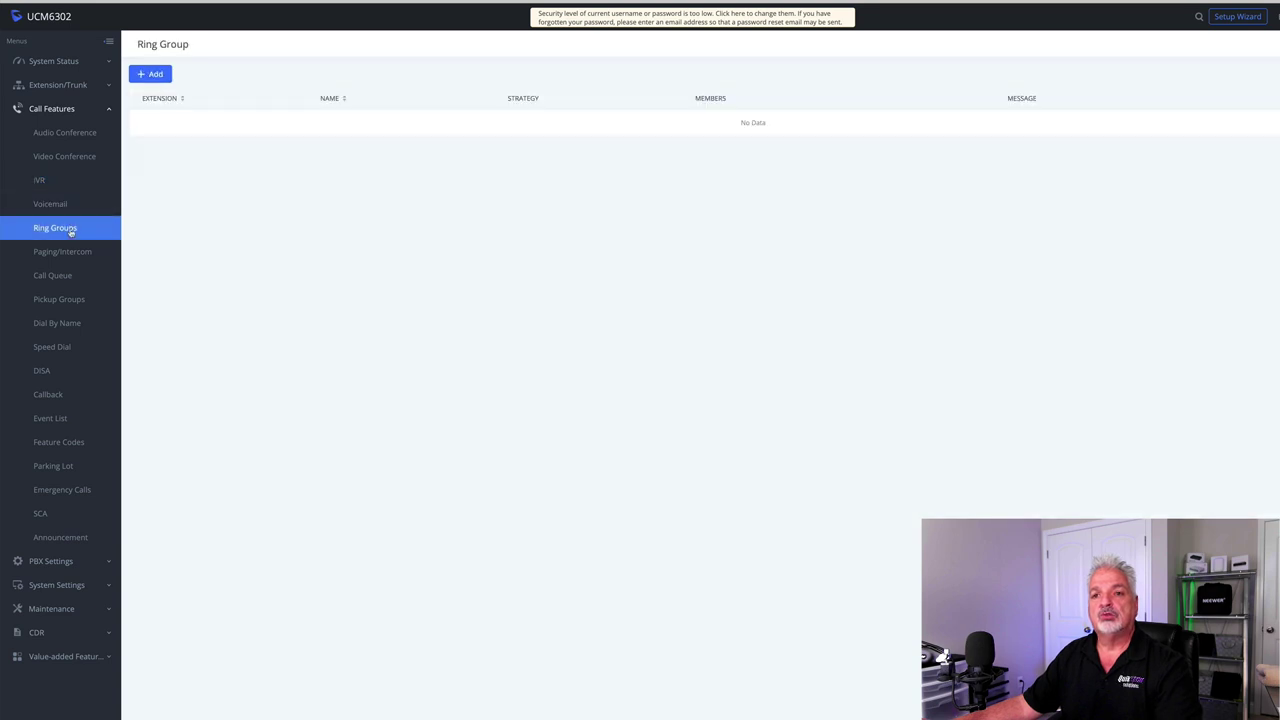
click(86, 253)
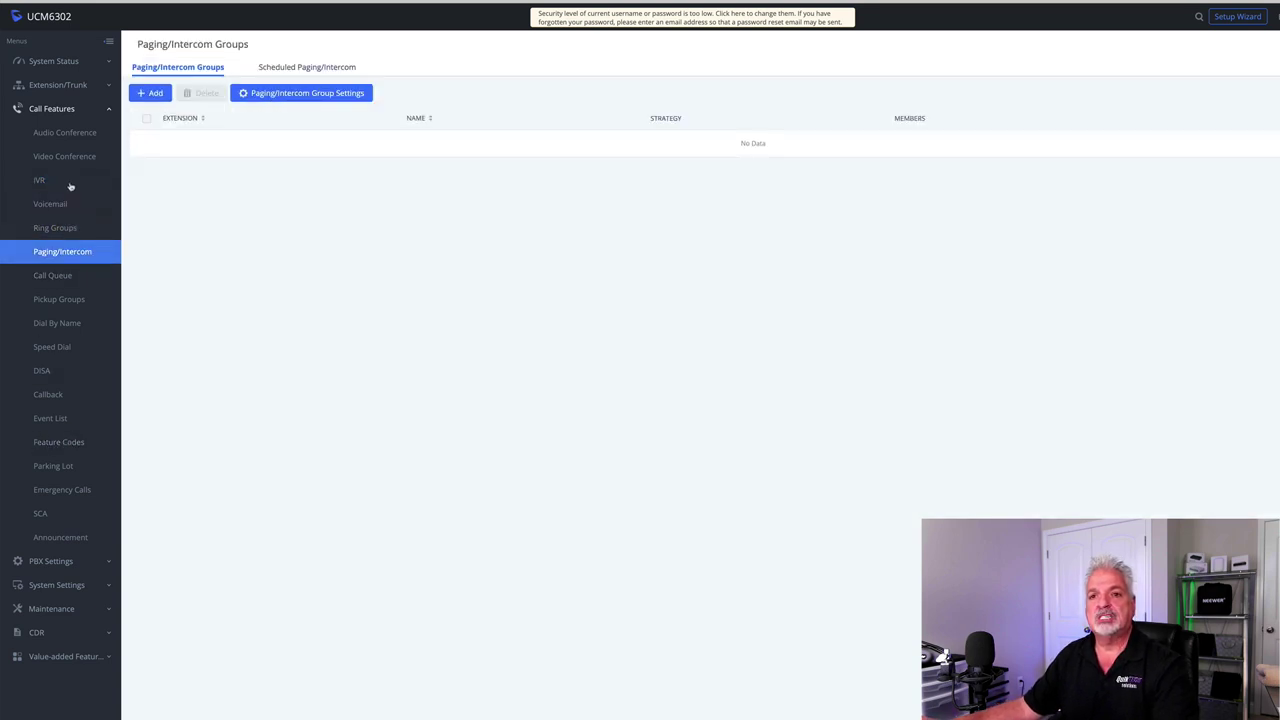
click(47, 109)
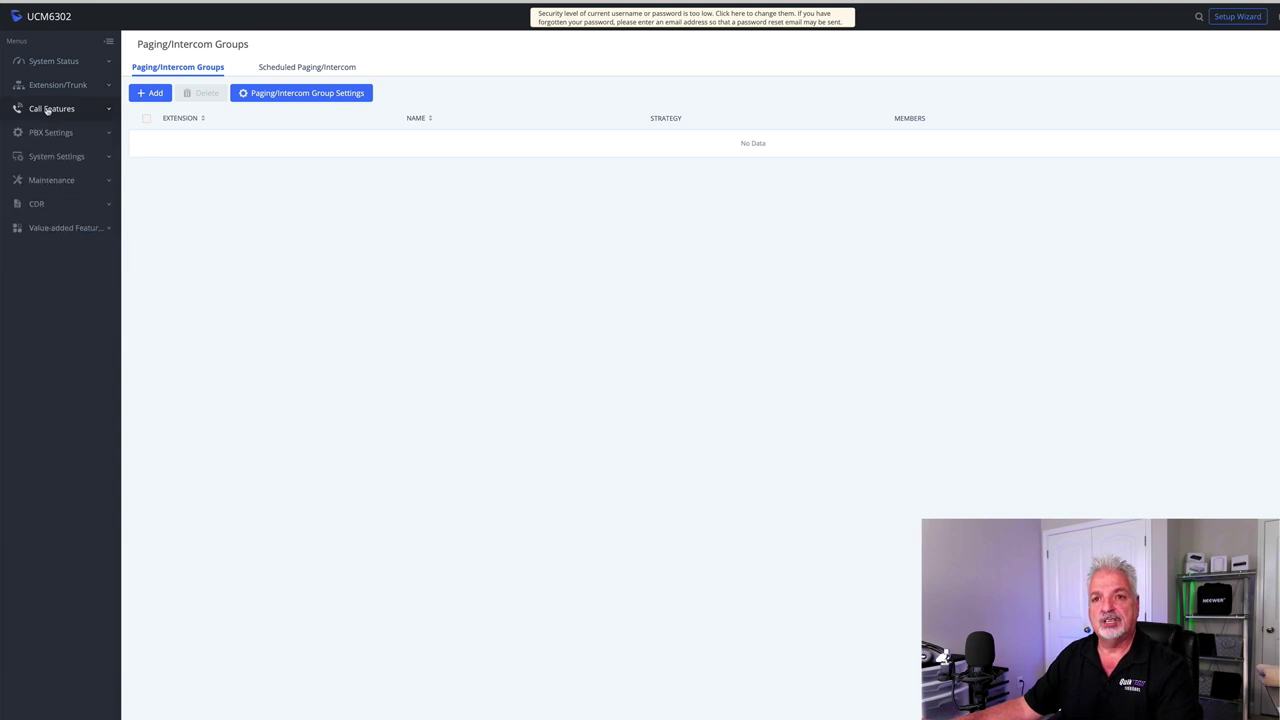
- Review the General PBX settings, then the SIP settings showing realm grandstream and UDP port 5060
click(53, 133)
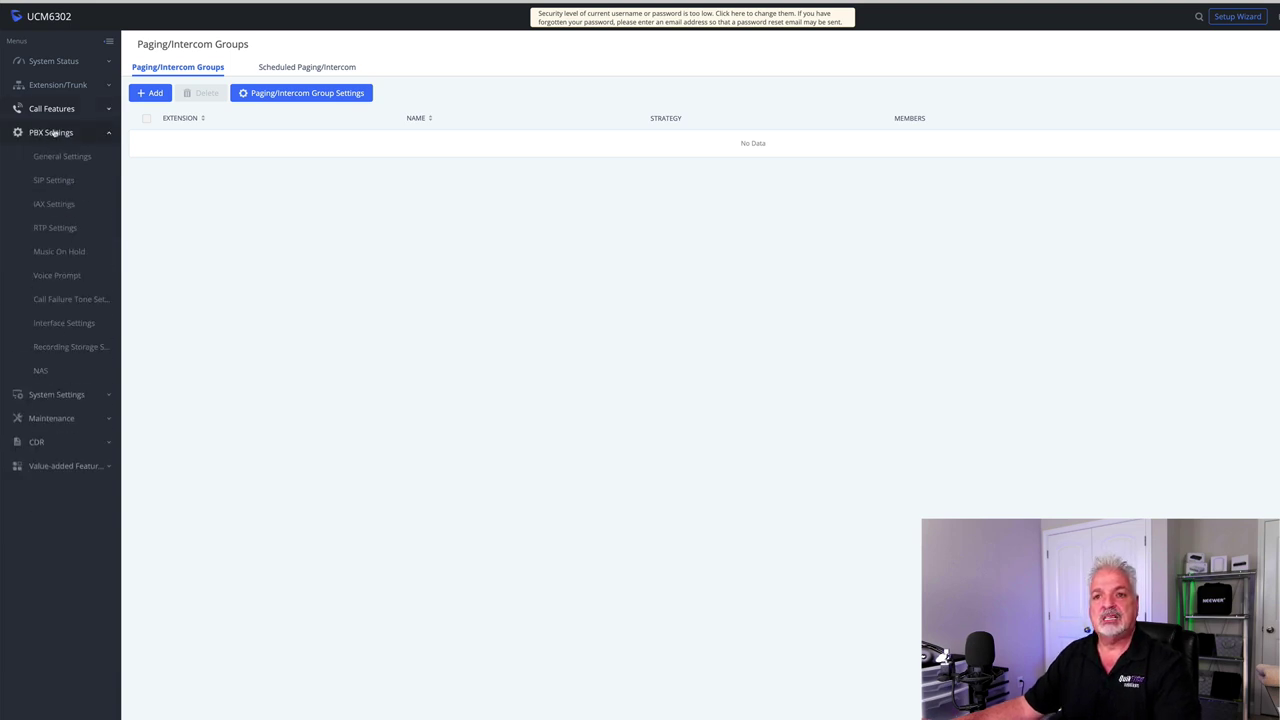
click(41, 157)
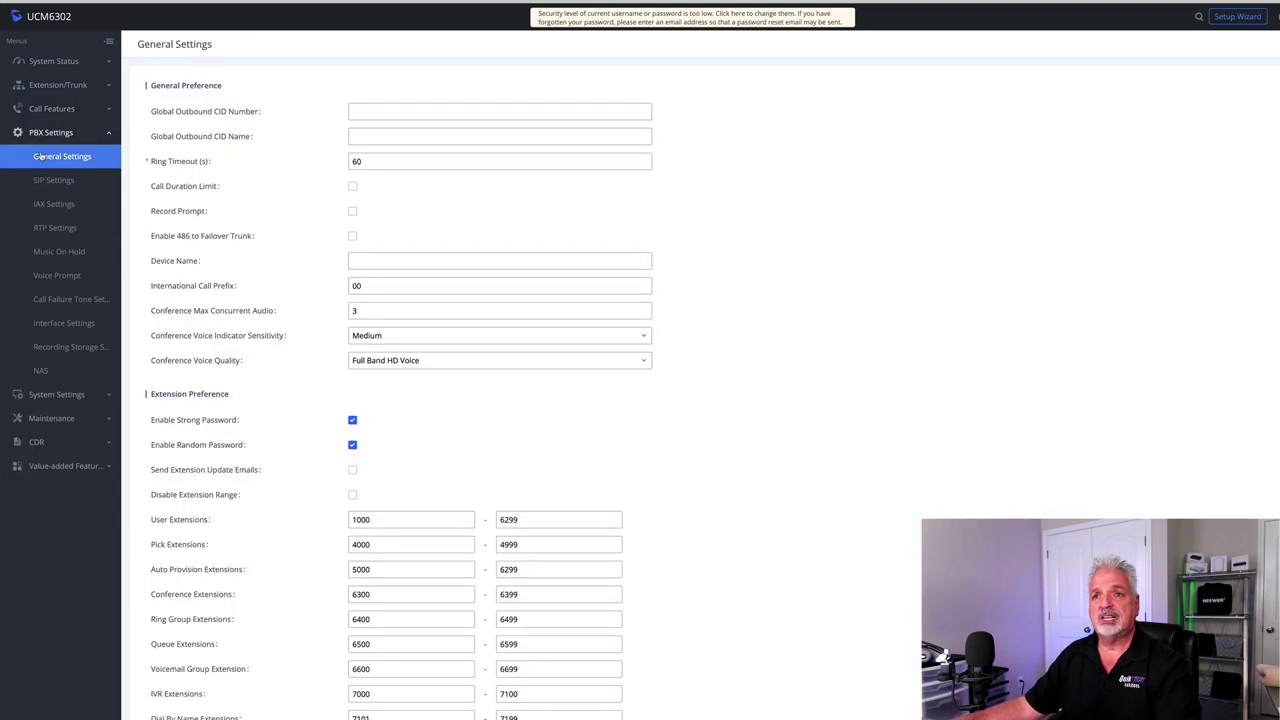
click(46, 181)
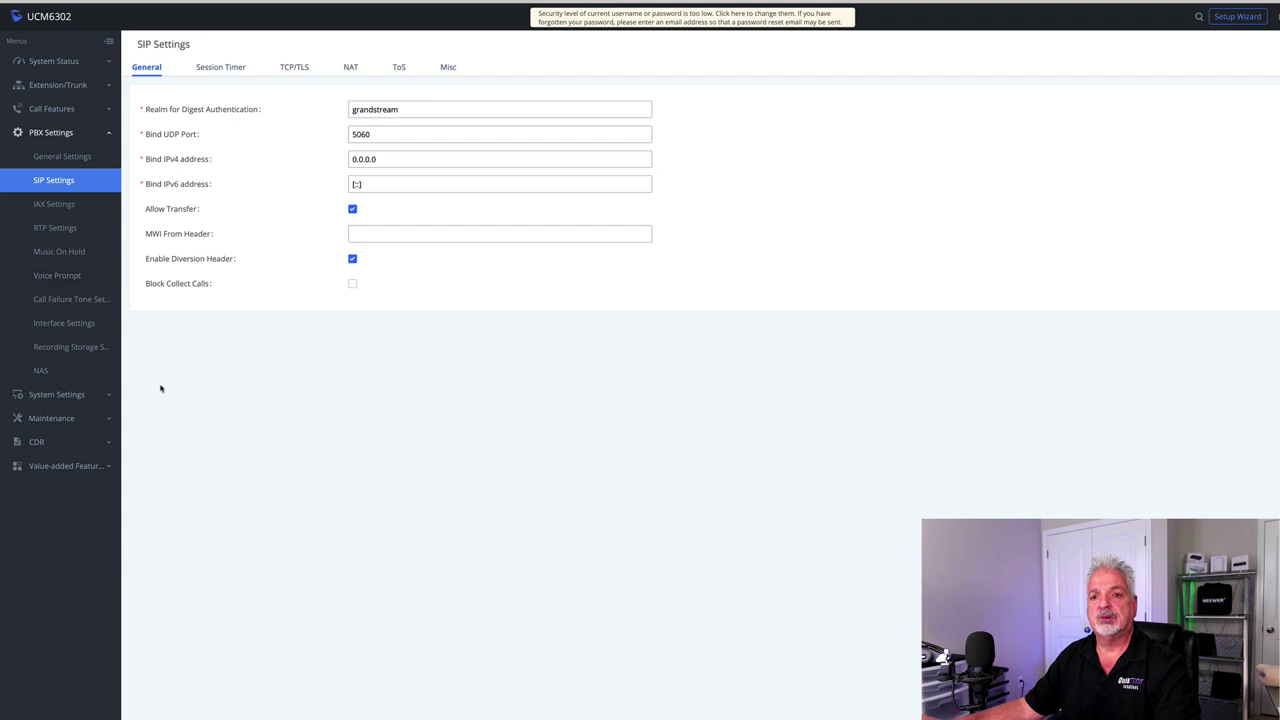
click(60, 395)
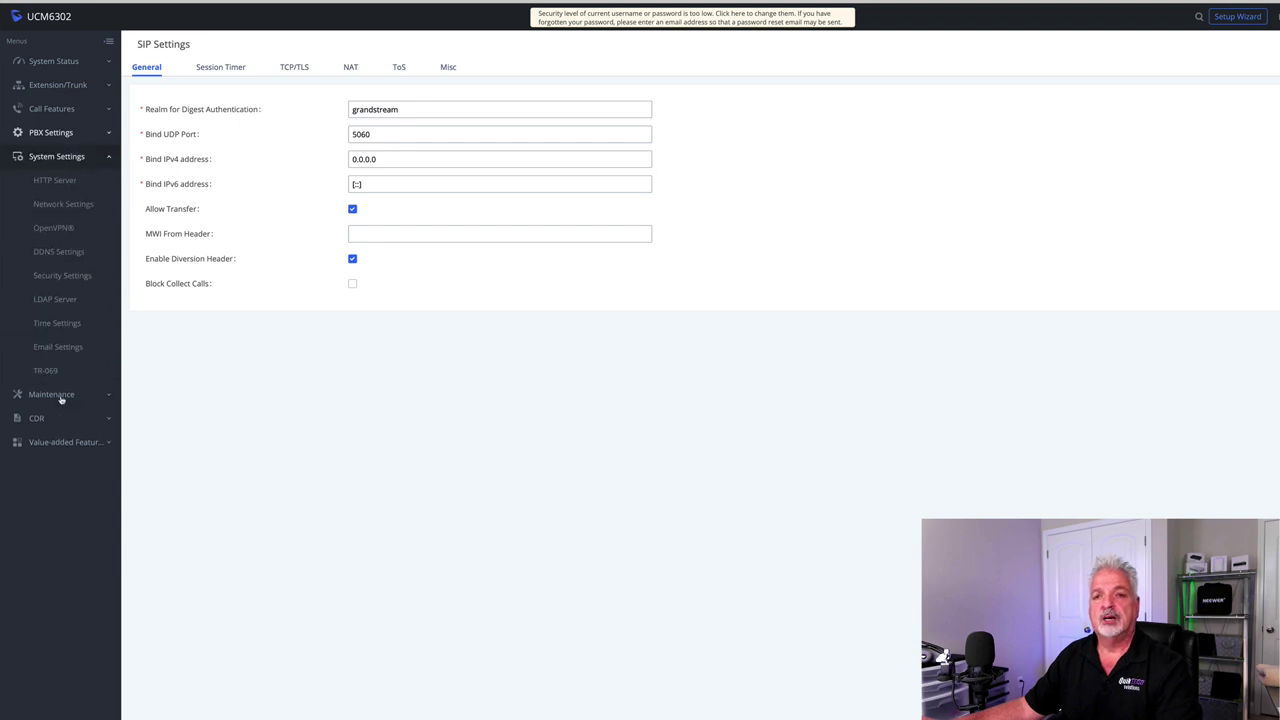
- Review the HTTP server settings (web port 8089), then the network, OpenVPN and DDNS settings
click(44, 182)
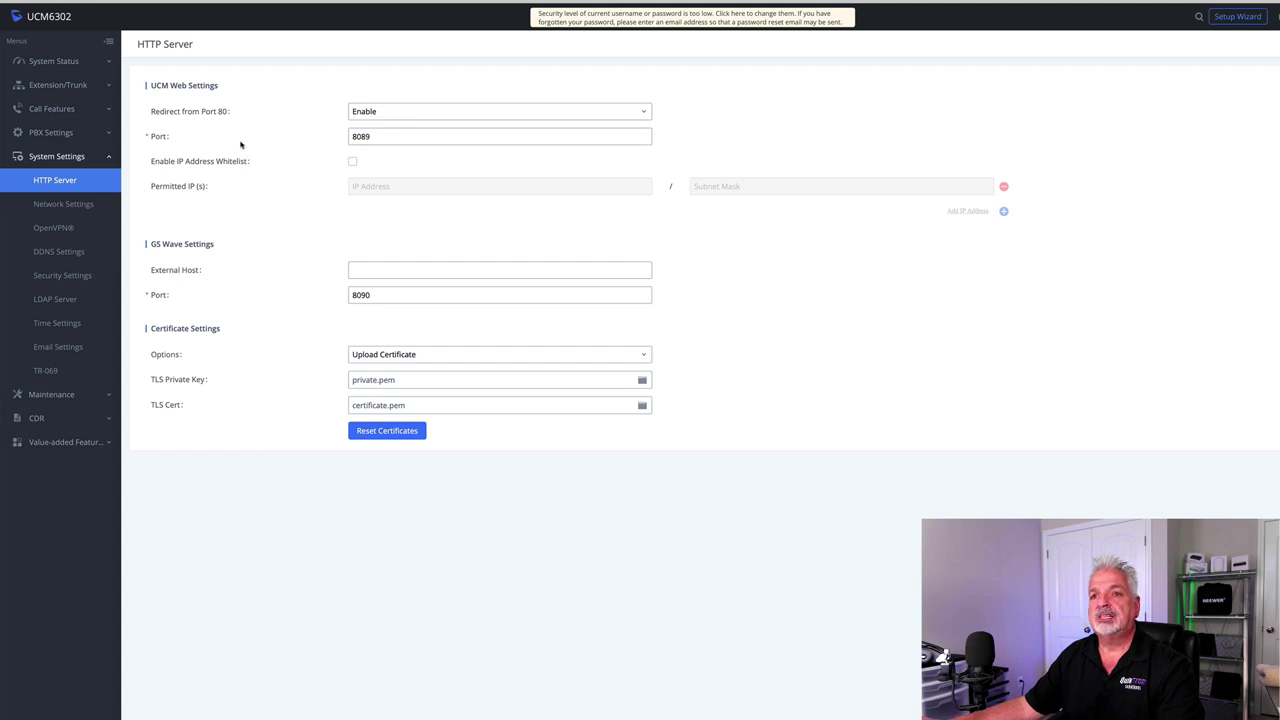
click(394, 138)
click(62, 205)
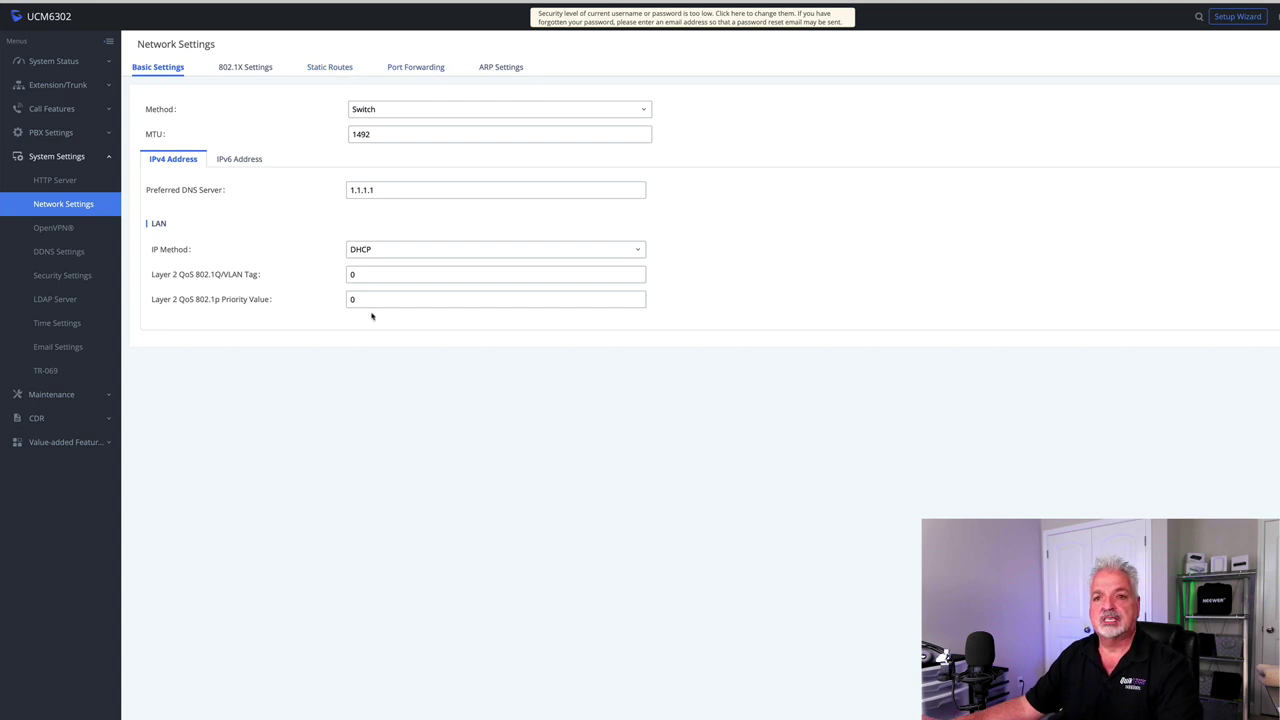
click(50, 229)
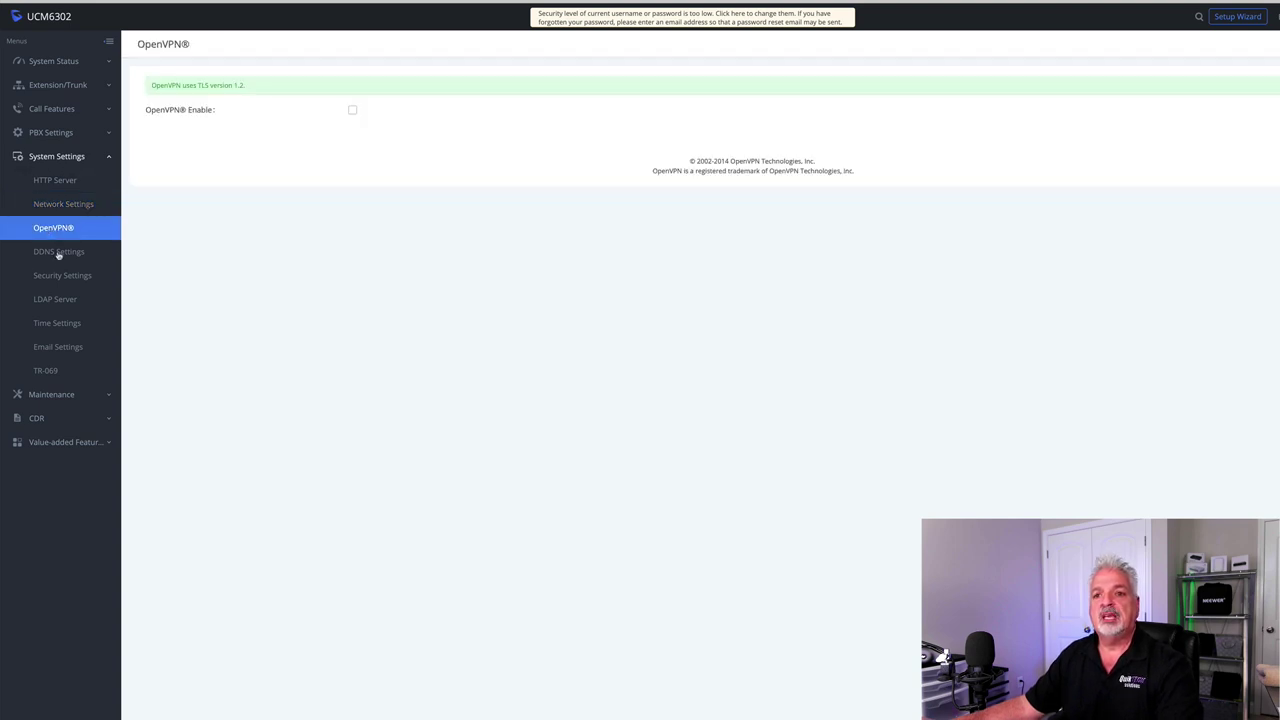
click(55, 252)
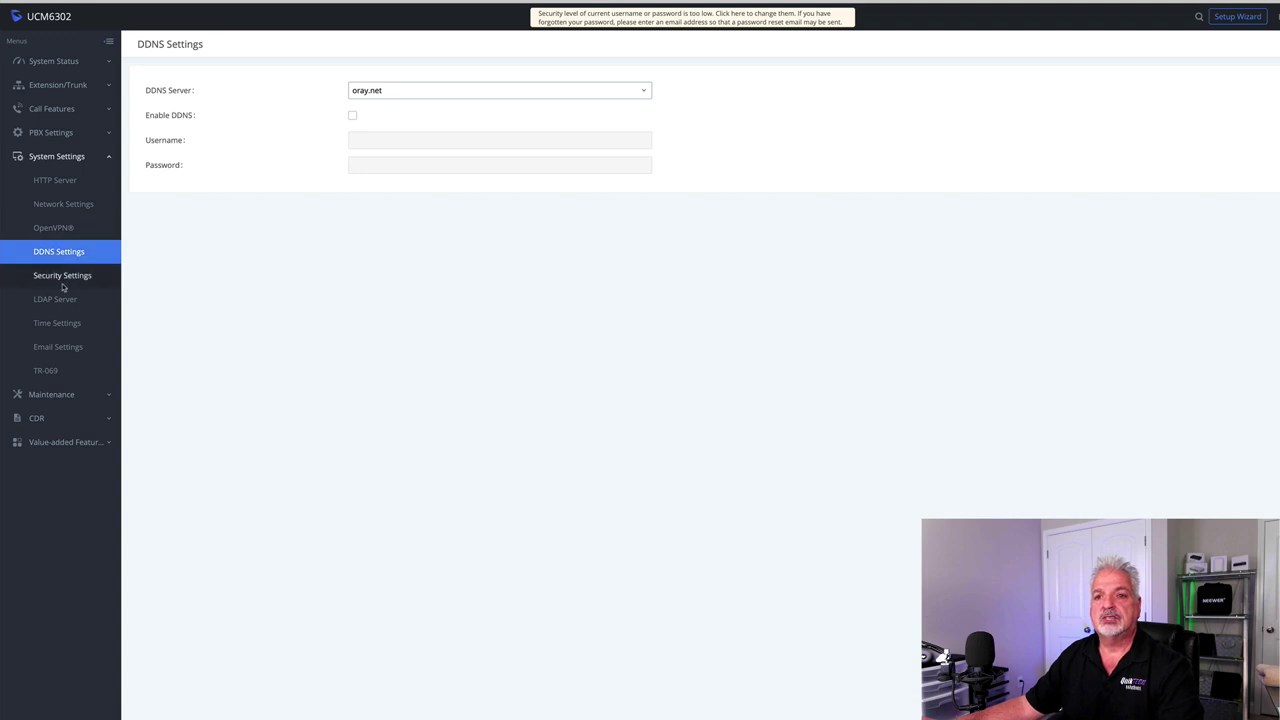
- View the LDAP server configuration and switch the sidebar from System Settings to Maintenance
click(55, 300)
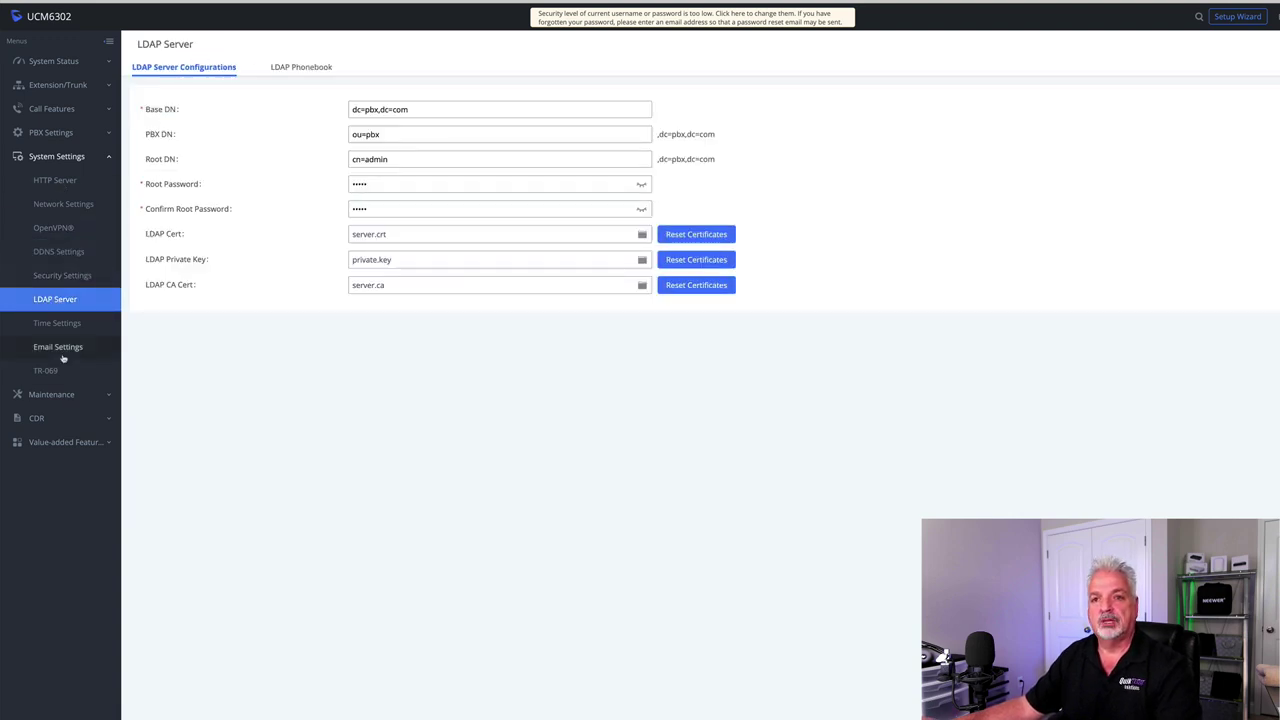
click(50, 158)
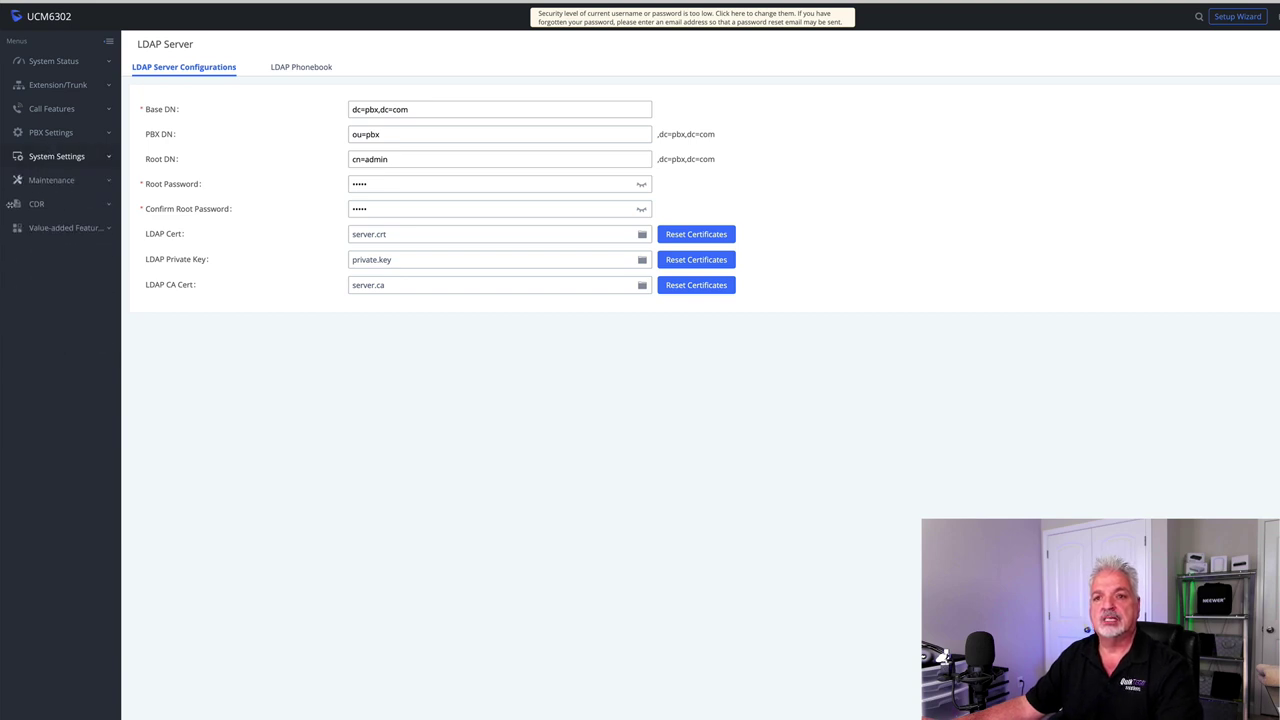
click(46, 181)
- Review User Management, Login Settings, the Operation Log and Syslog settings
click(71, 206)
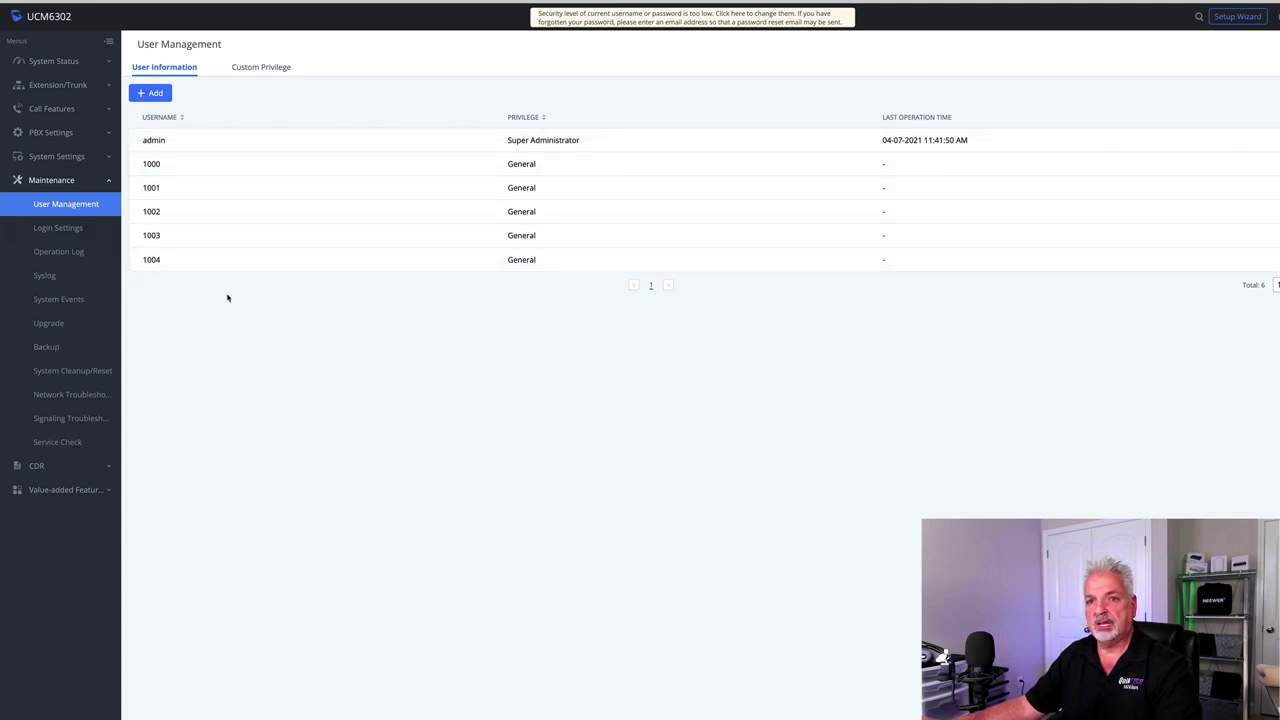
click(63, 228)
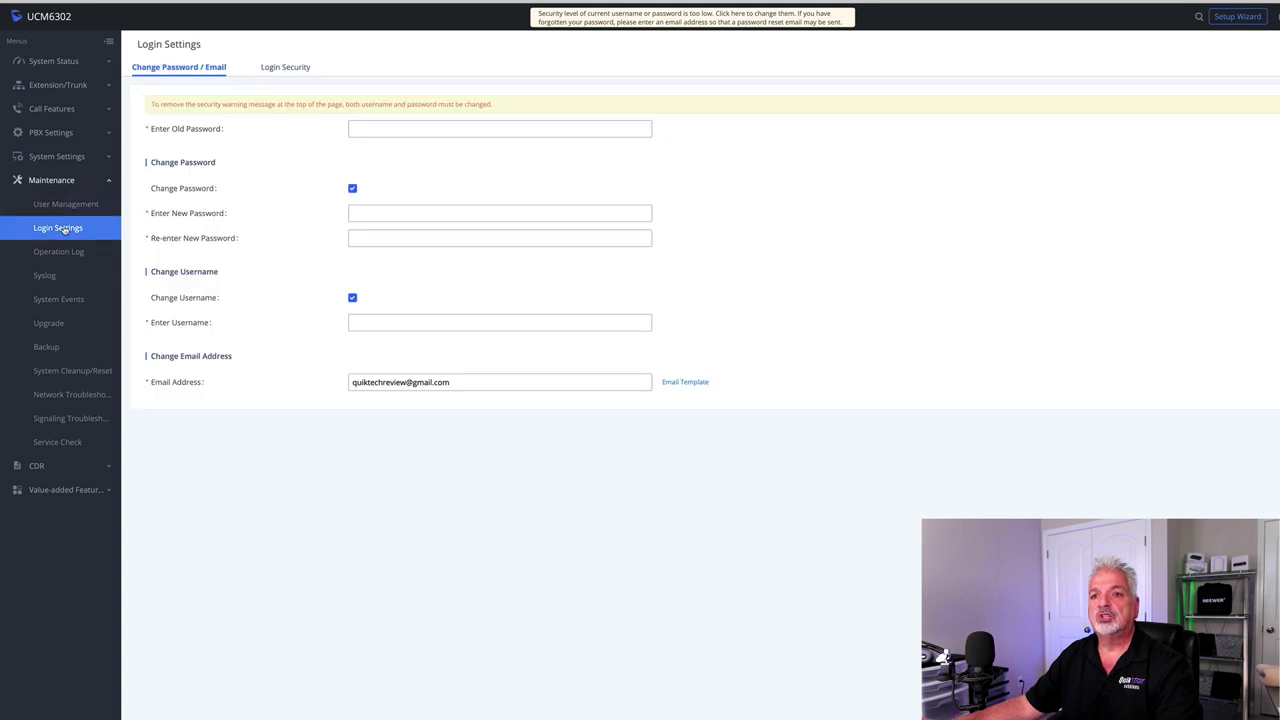
click(60, 252)
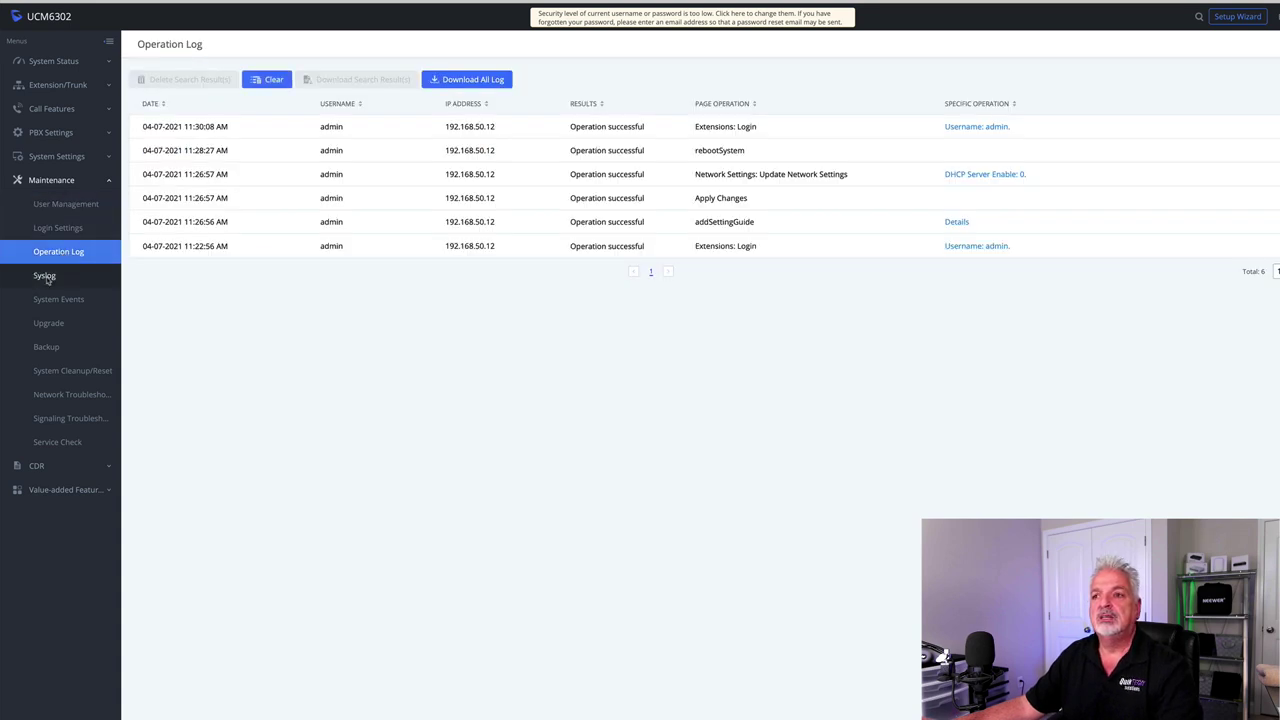
click(46, 277)
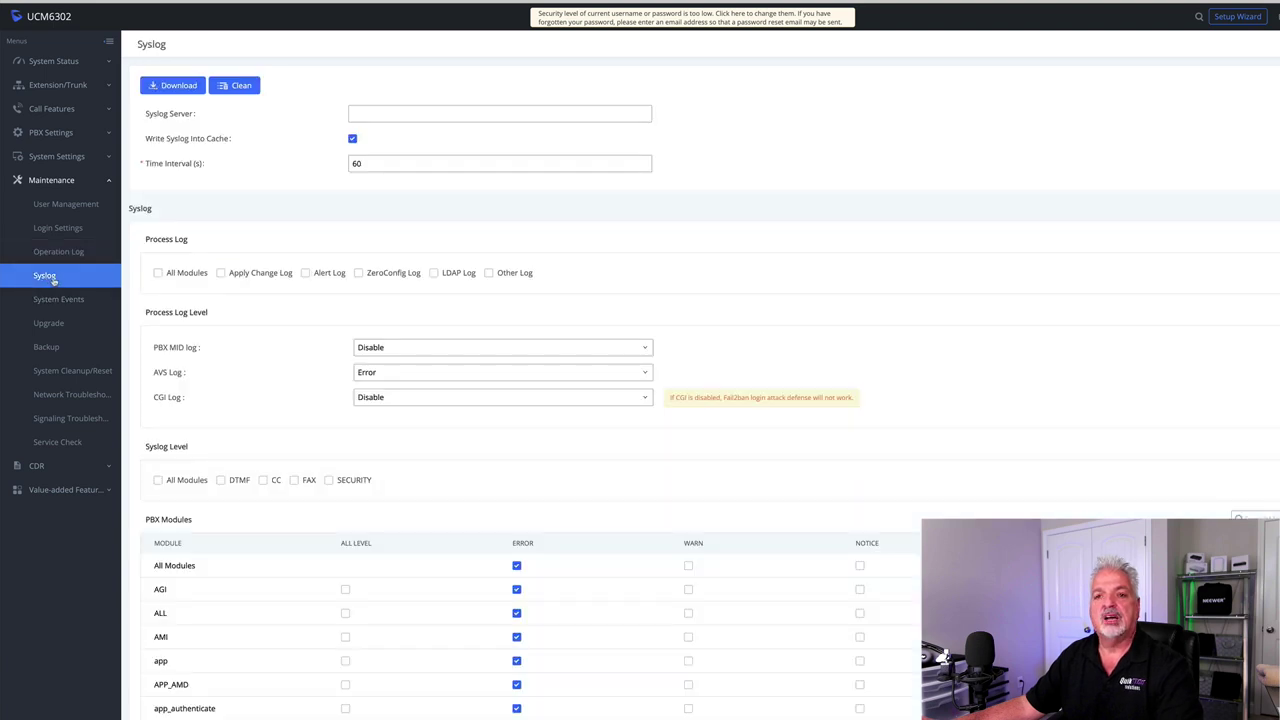
- Check System Events, Upgrade and Backup, ending on System Cleanup/Reset with Type set to User Data
click(72, 302)
click(54, 324)
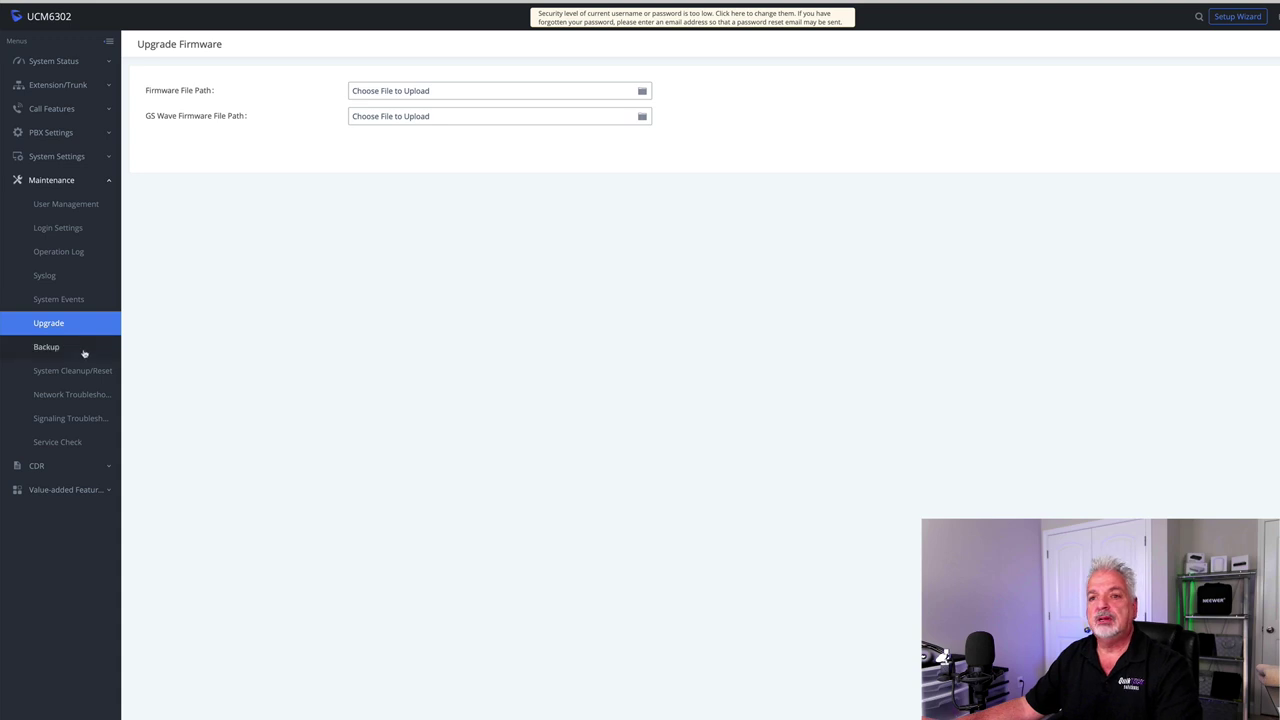
click(50, 348)
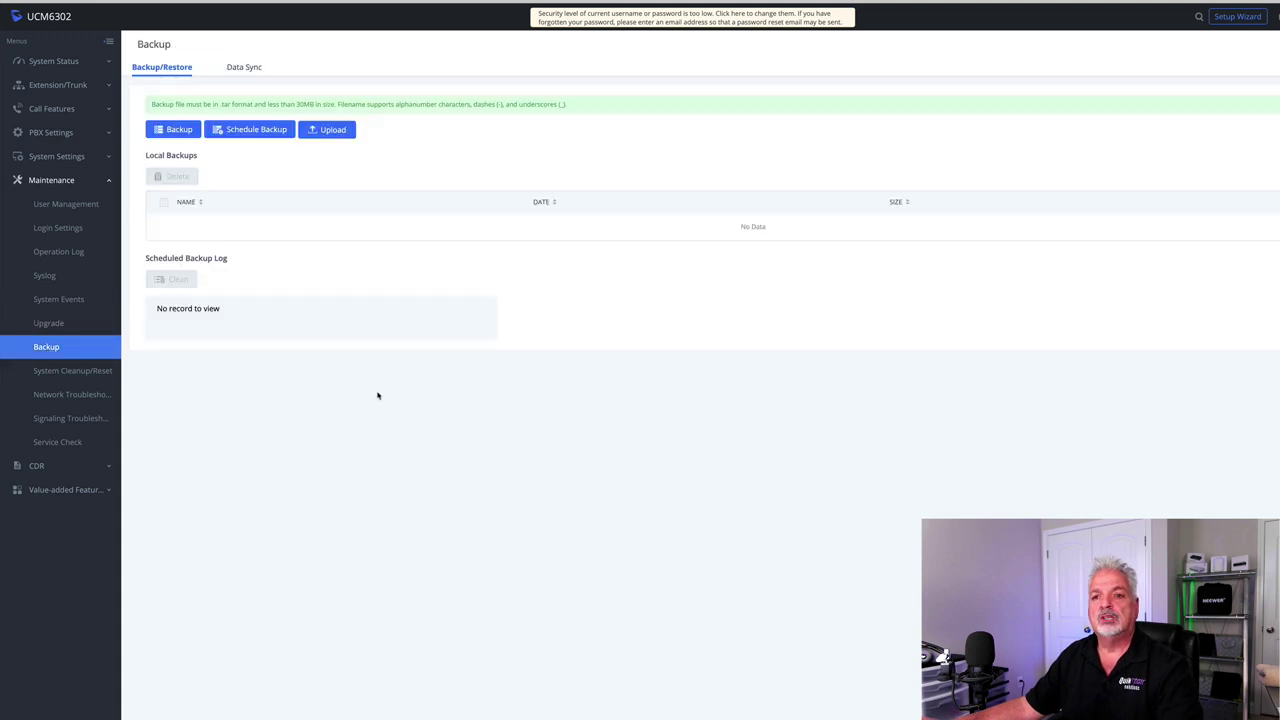
click(62, 372)
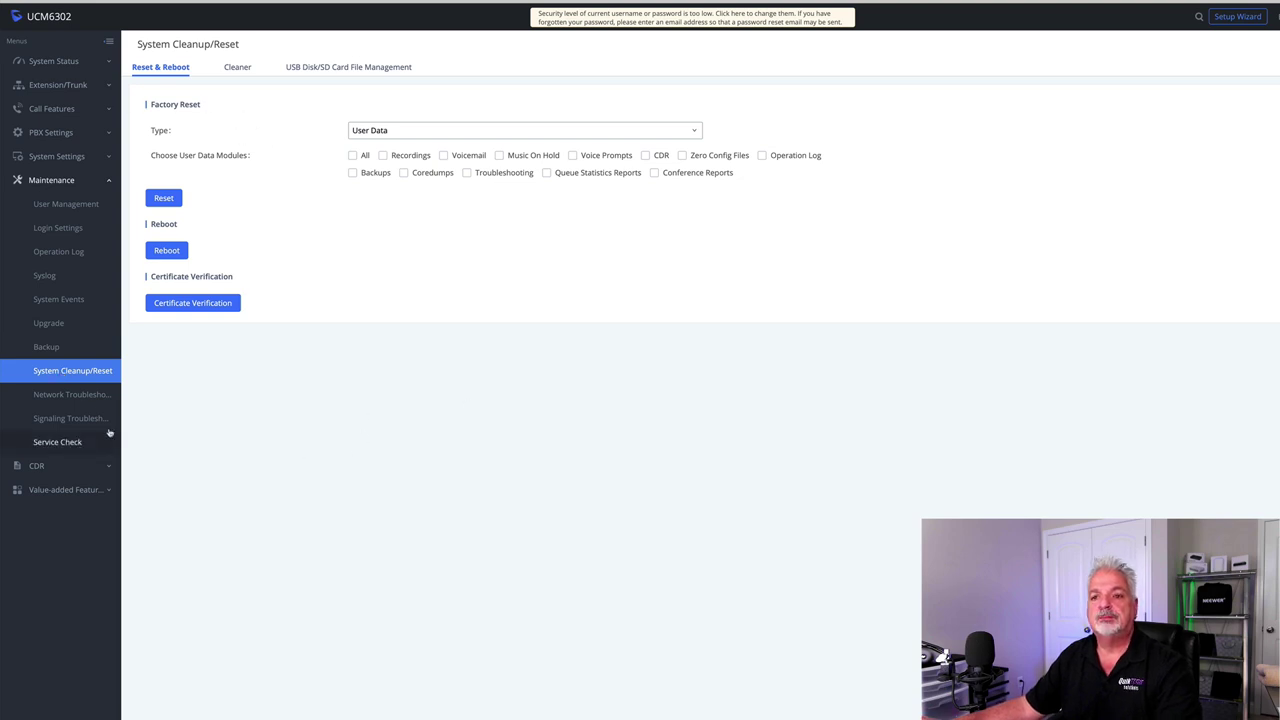
- Check the empty CDR list and call statistics, then the empty Recording Files list
click(36, 465)
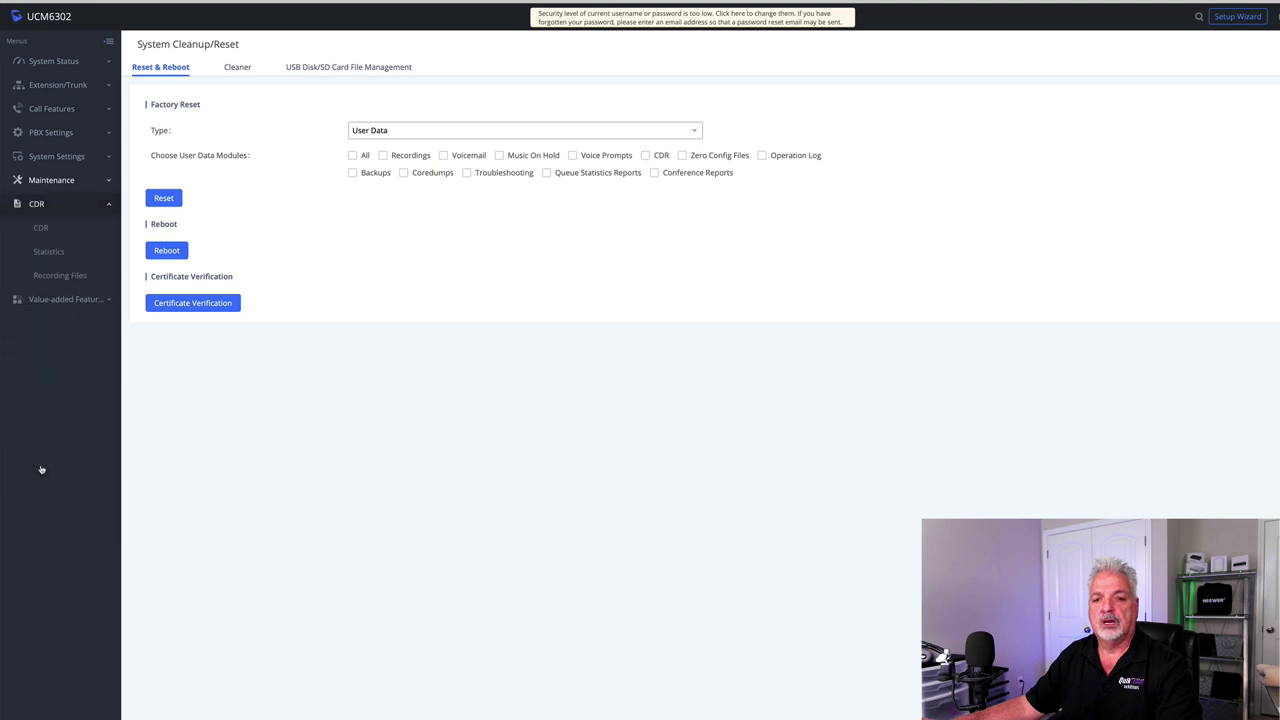
click(43, 228)
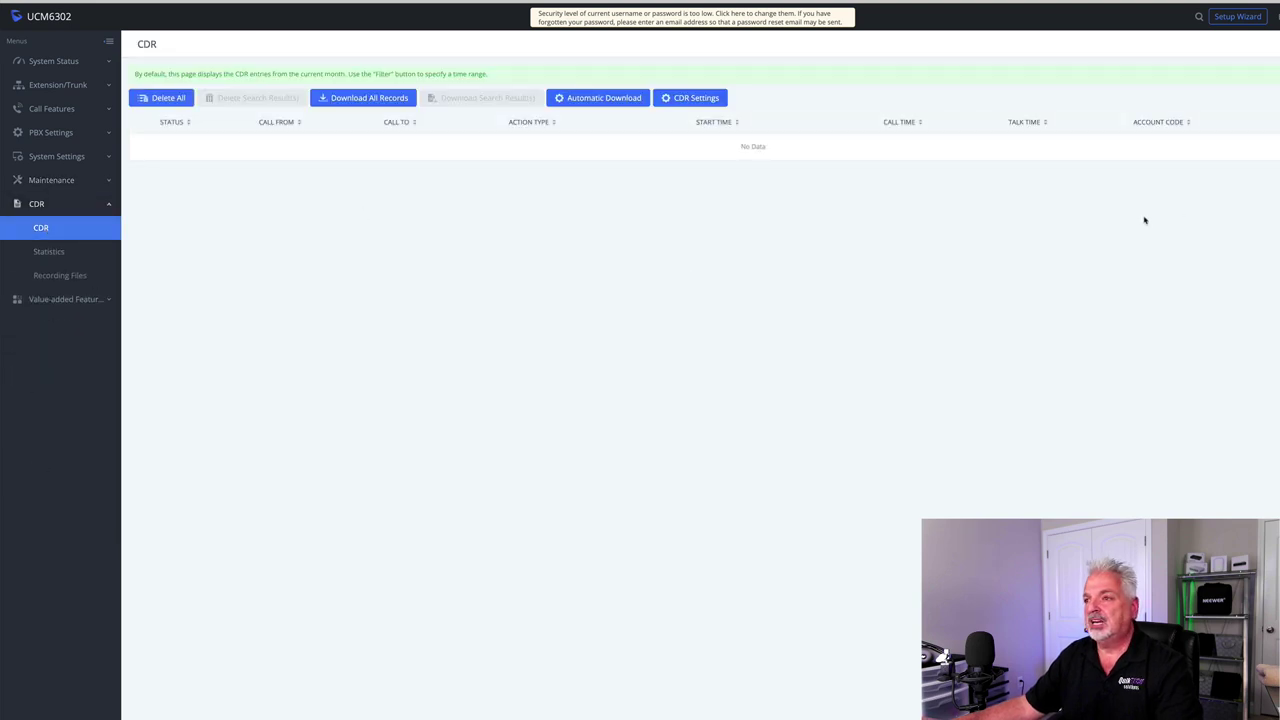
click(50, 254)
click(59, 275)
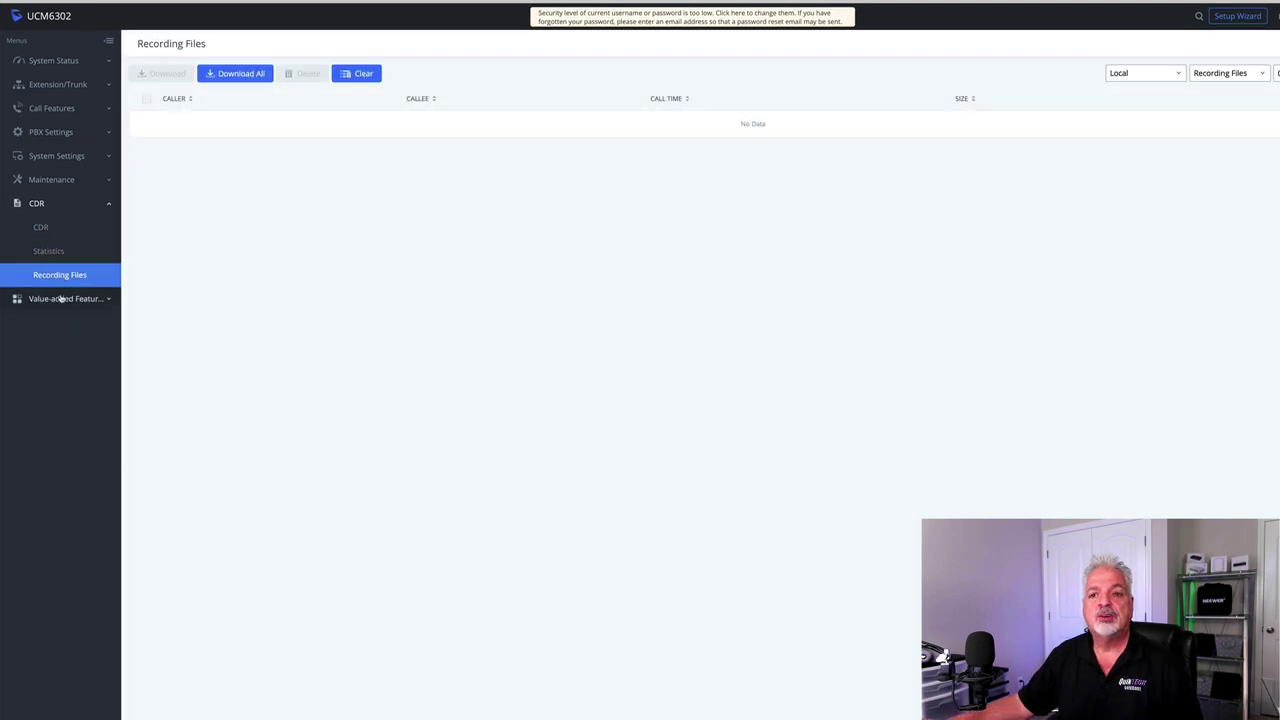
click(62, 299)
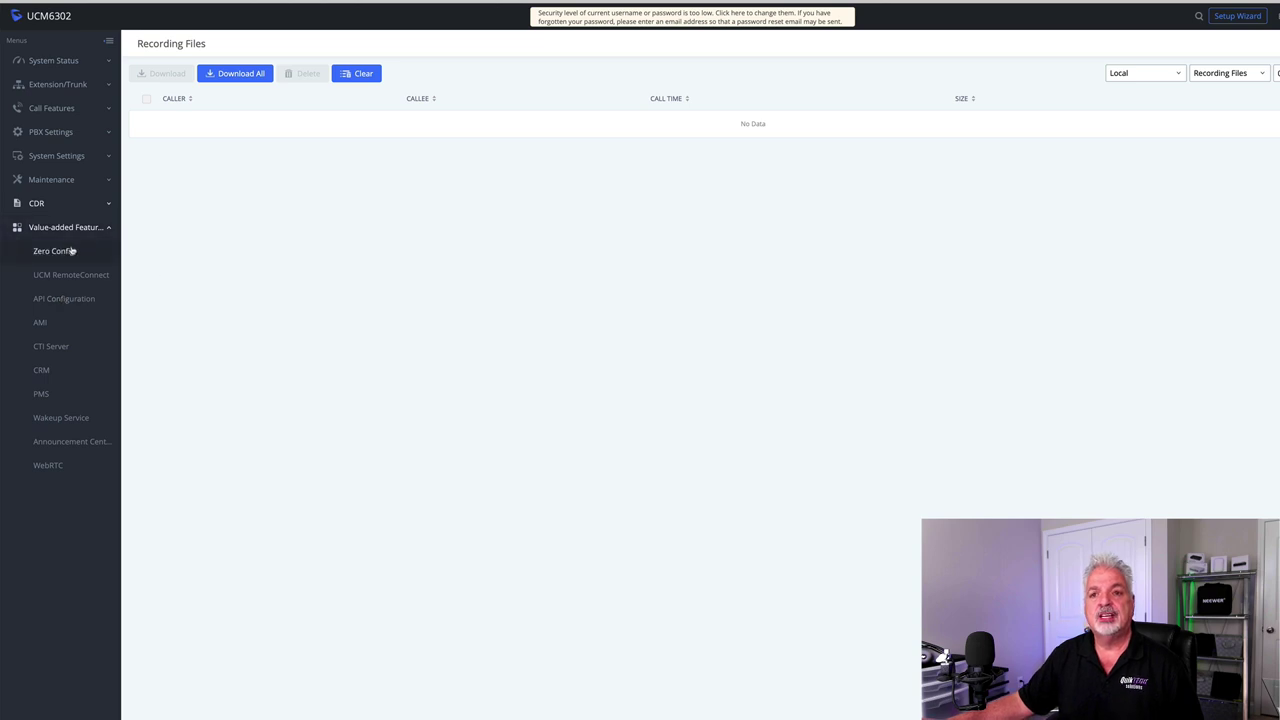
- View the empty Zero Config device list, then the UCM RemoteConnect Remote Work Suite page
click(49, 253)
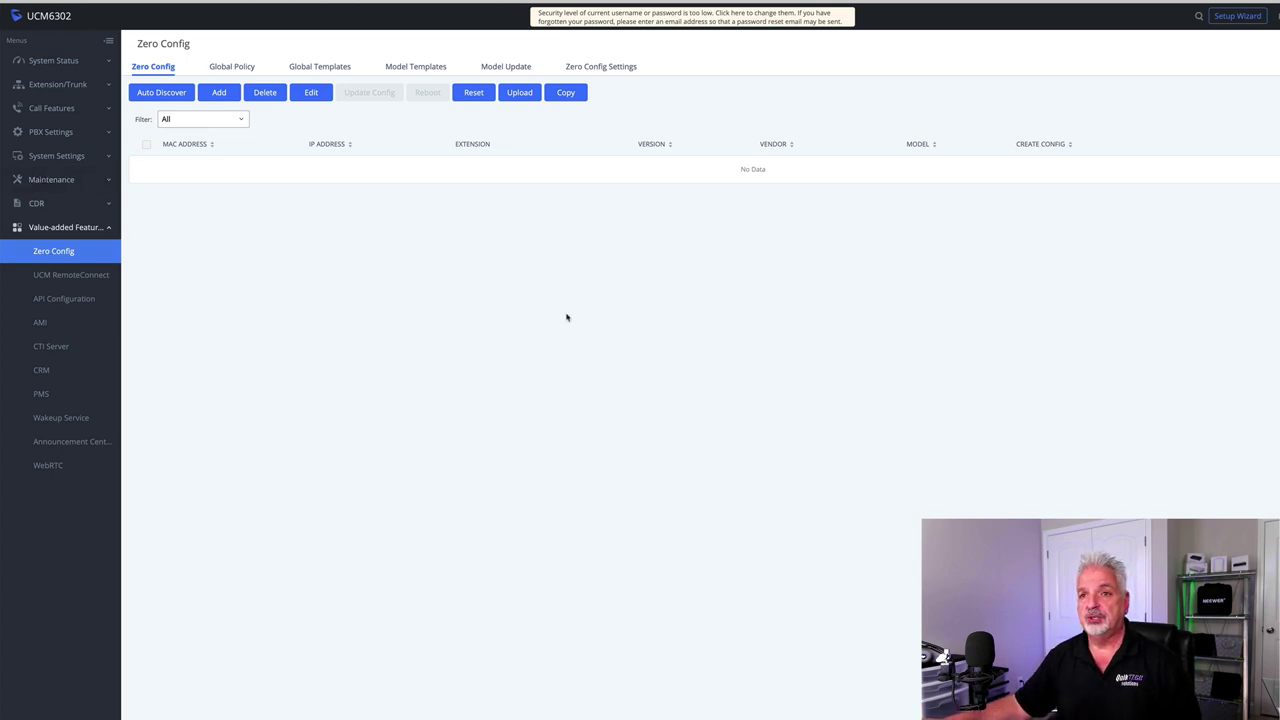
click(68, 278)
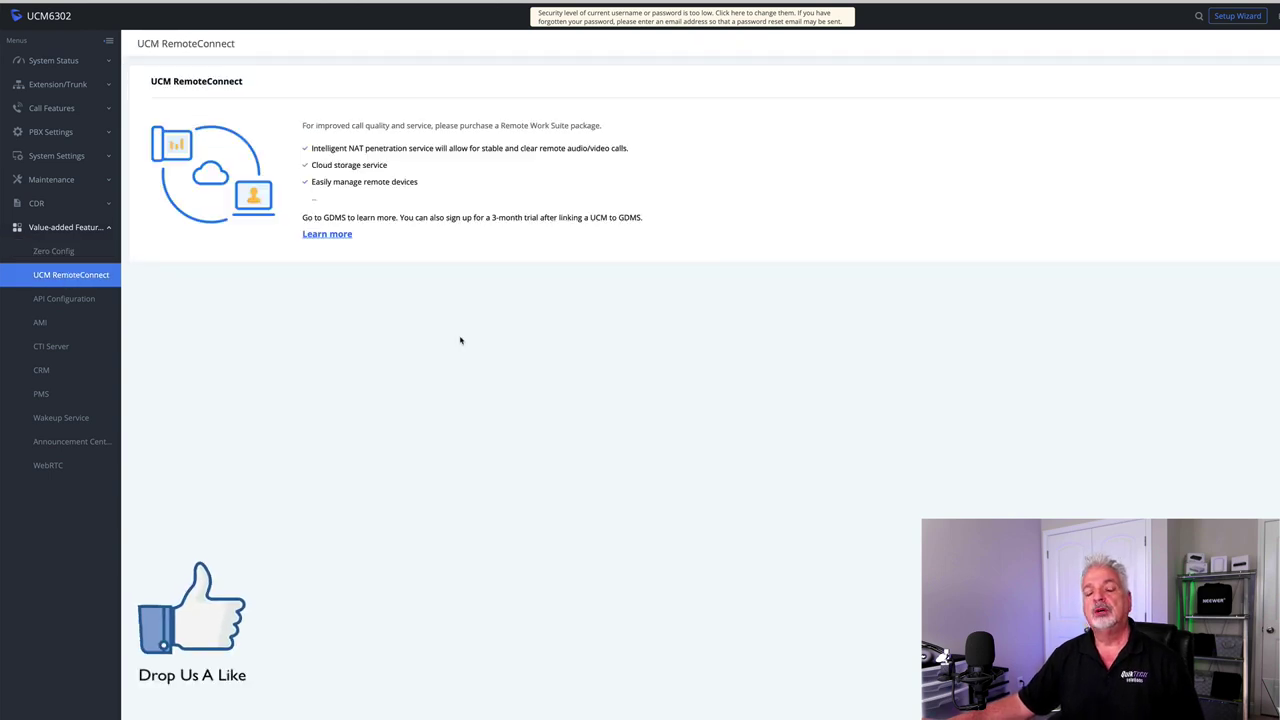